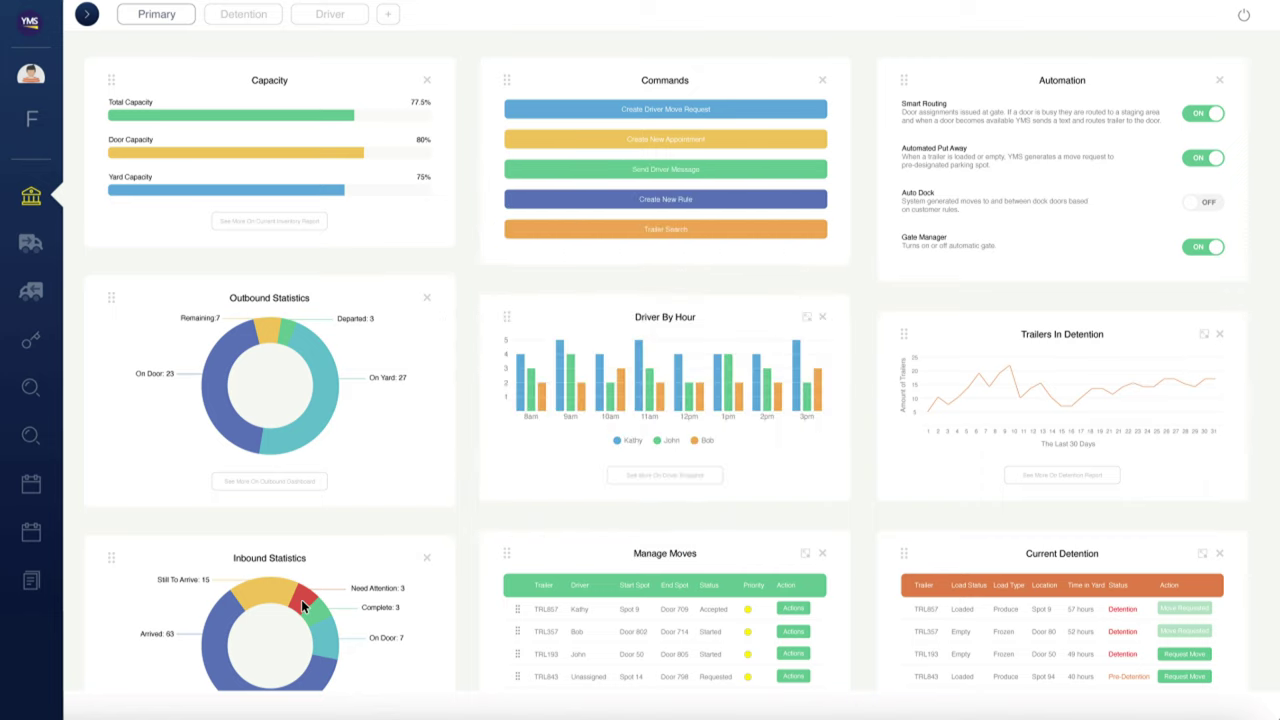
- Review the inbound loads that need attention and switch on the Auto Dock automation
left_click(301, 599)
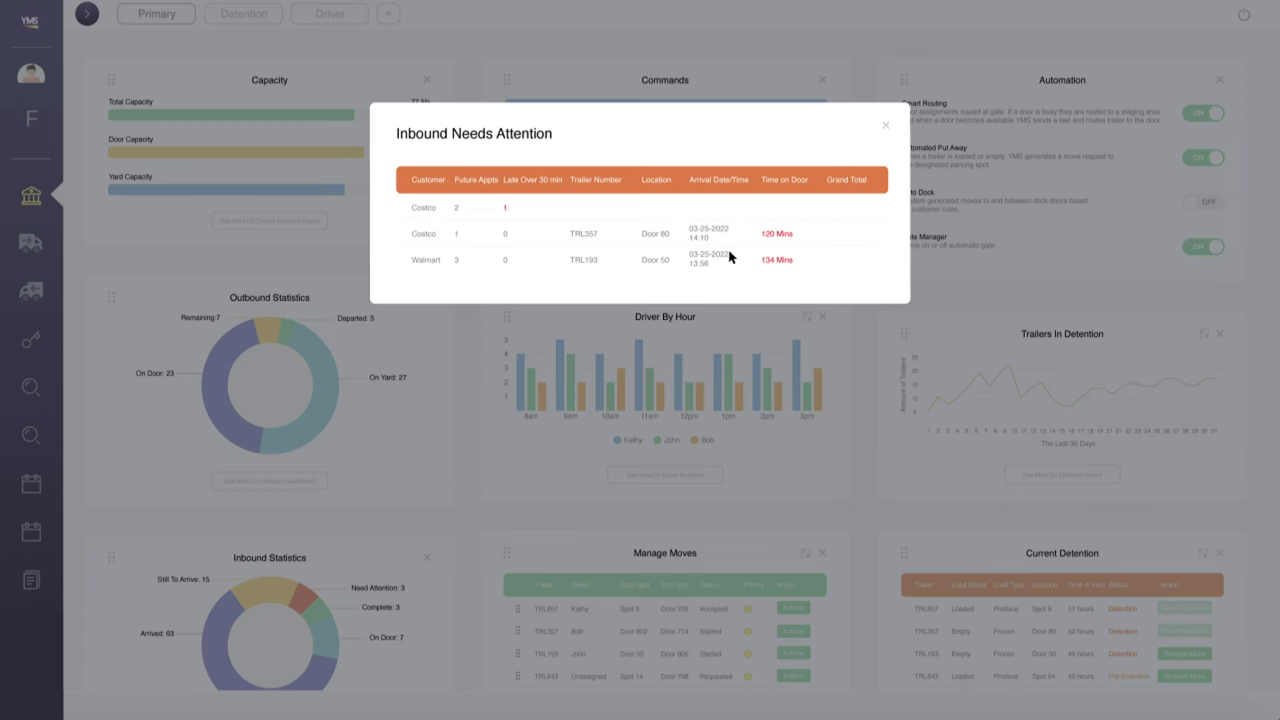
left_click(885, 129)
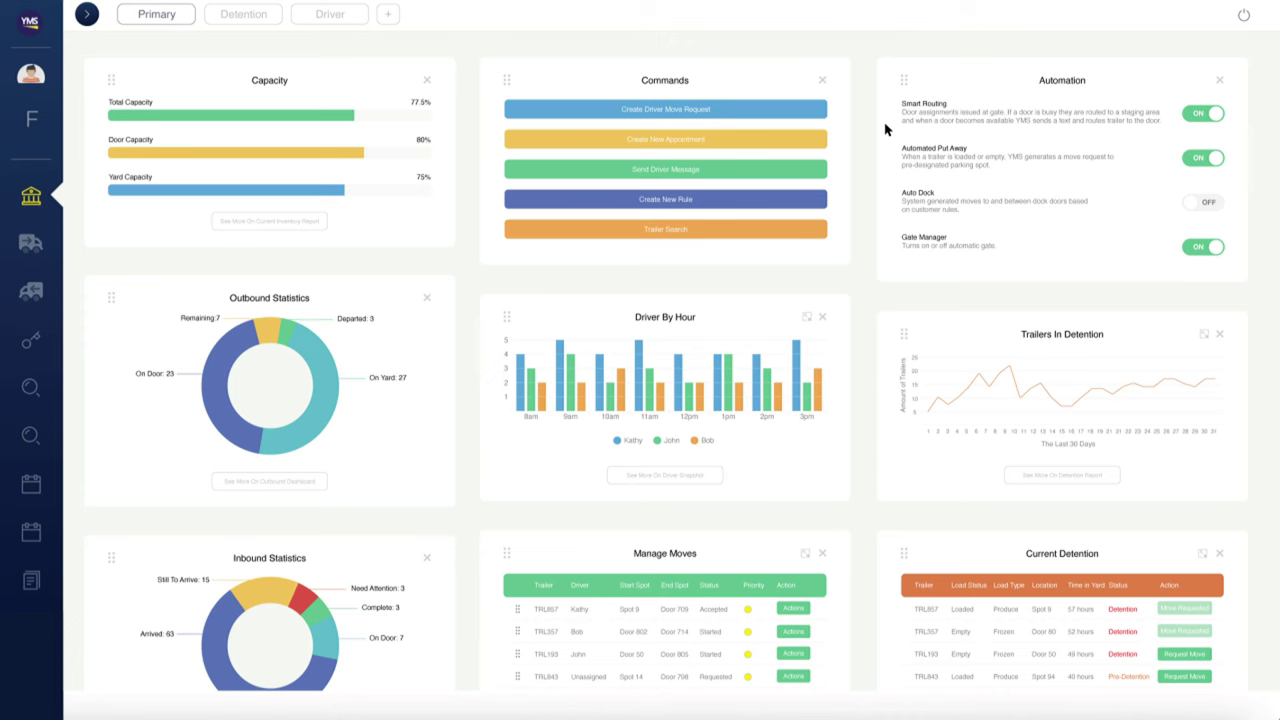
left_click(1180, 201)
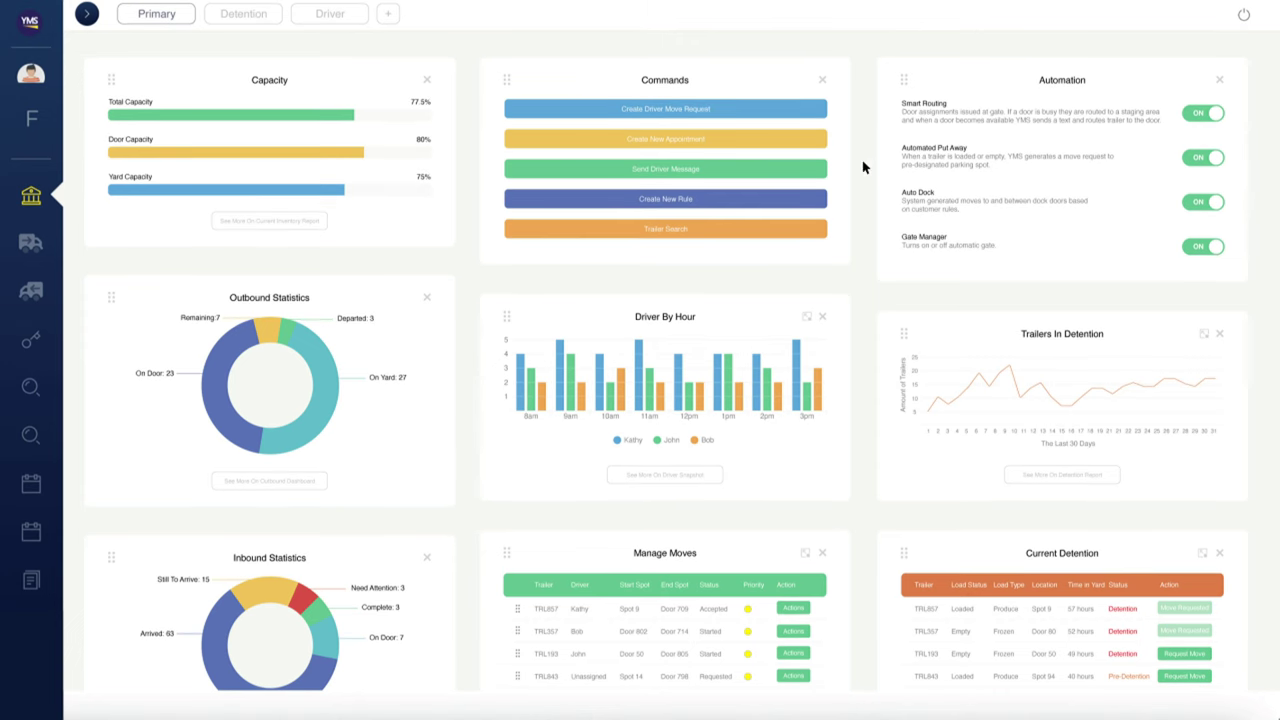
- Create a new appointment with the move type Outbound
left_click(670, 142)
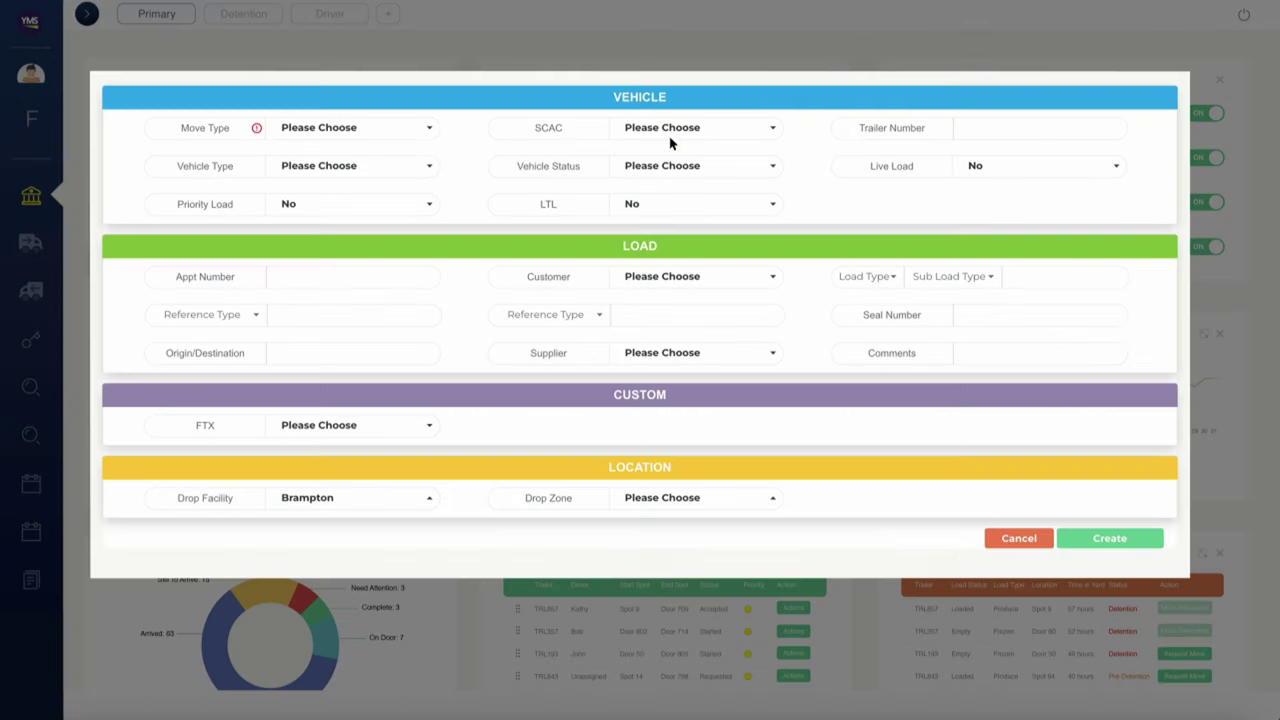
left_click(330, 129)
left_click(332, 131)
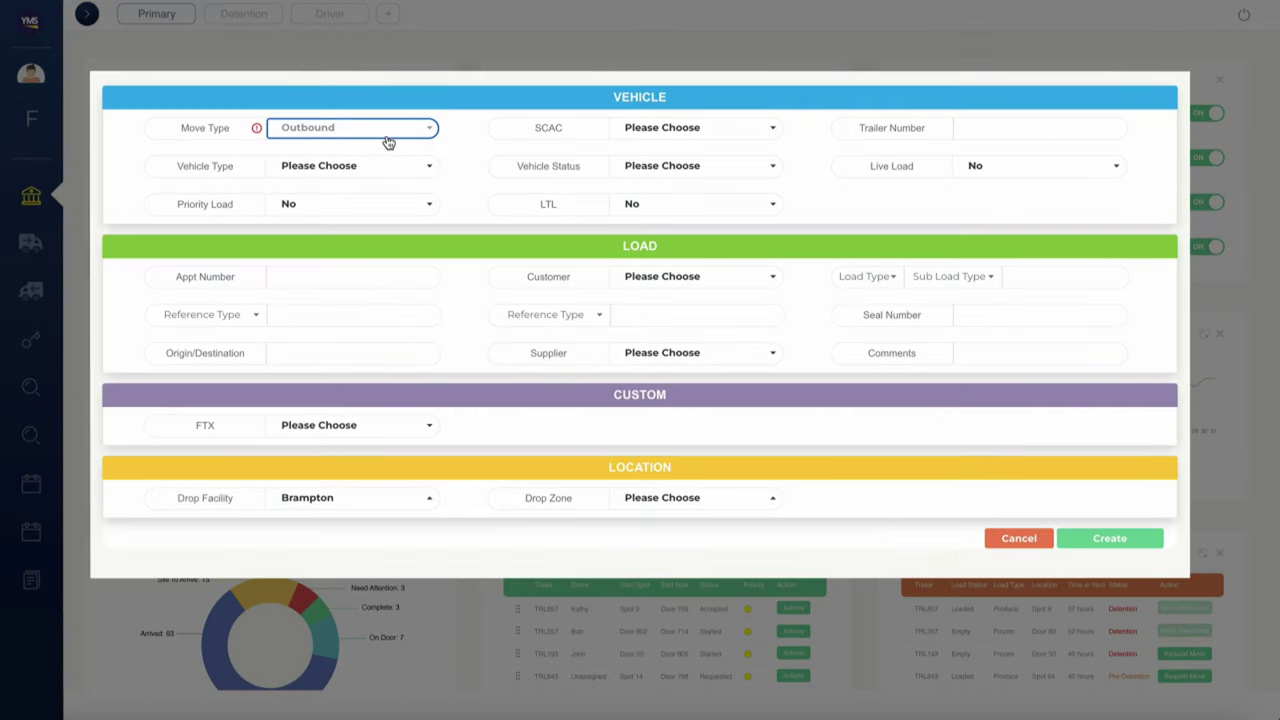
left_click(1082, 536)
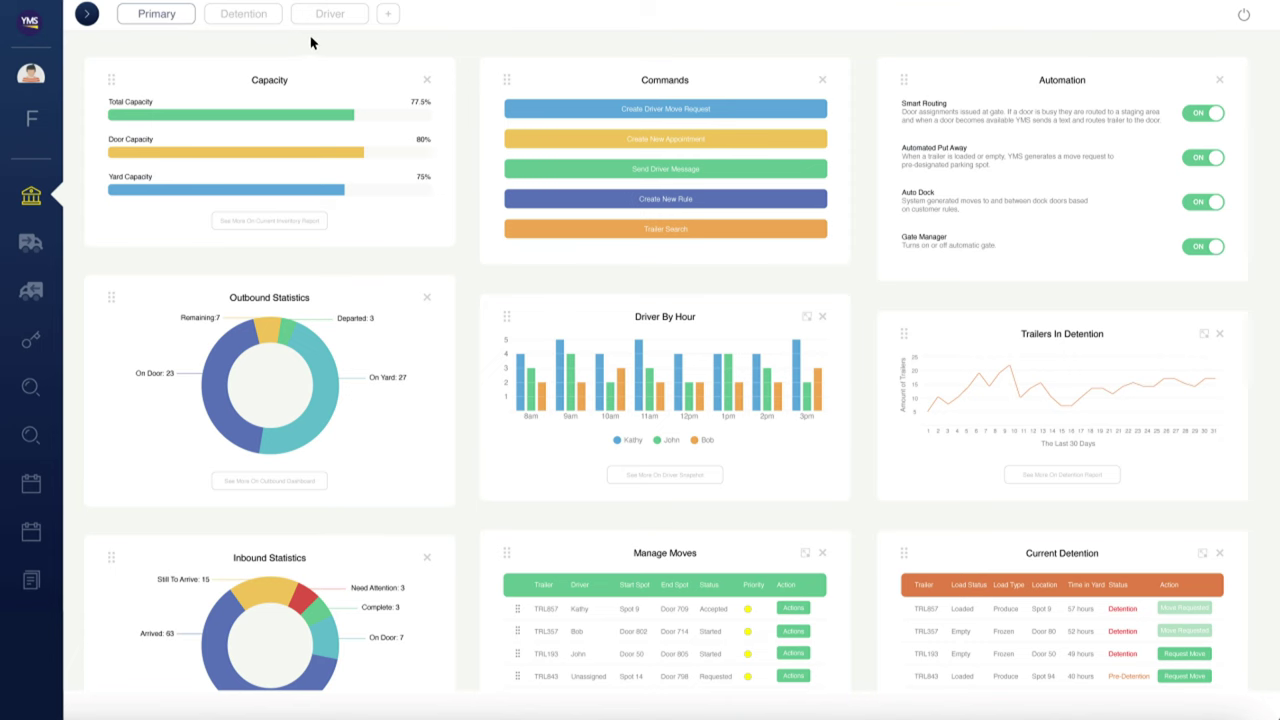
- On the Detention dashboard, create a priority move request for trailer TRL193 to Dock Door spot 48
left_click(240, 15)
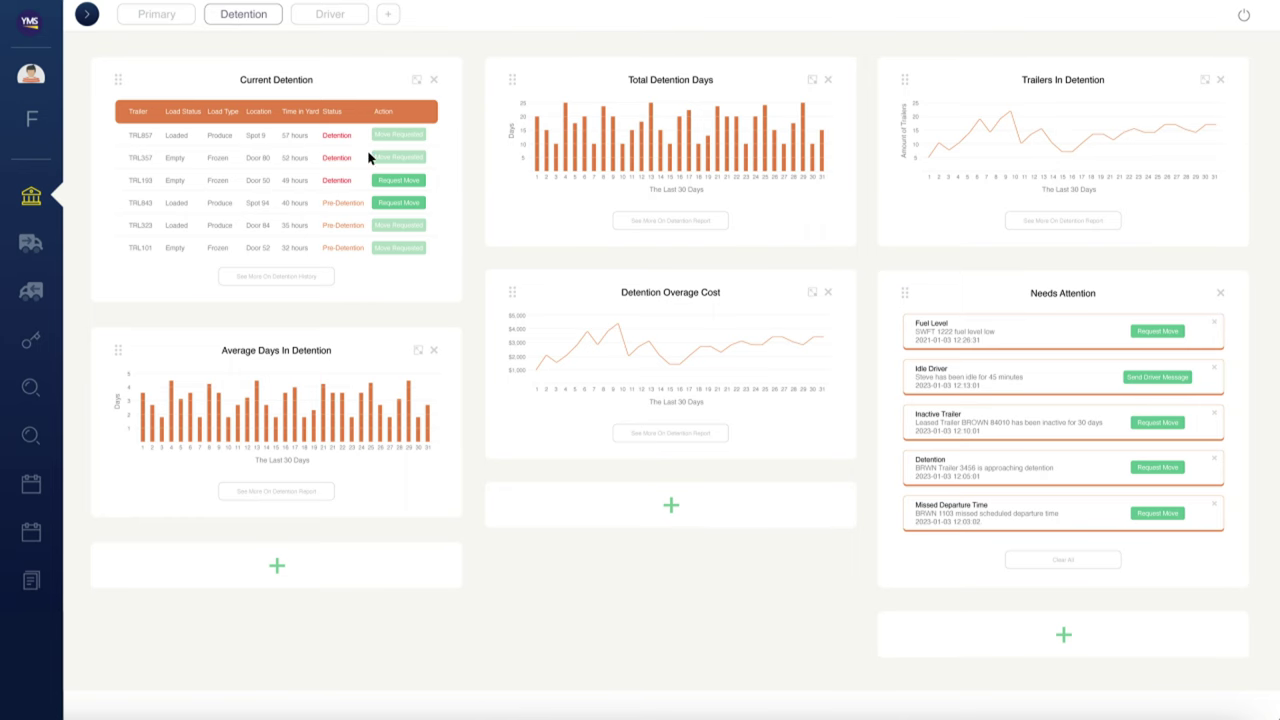
left_click(398, 181)
left_click(522, 282)
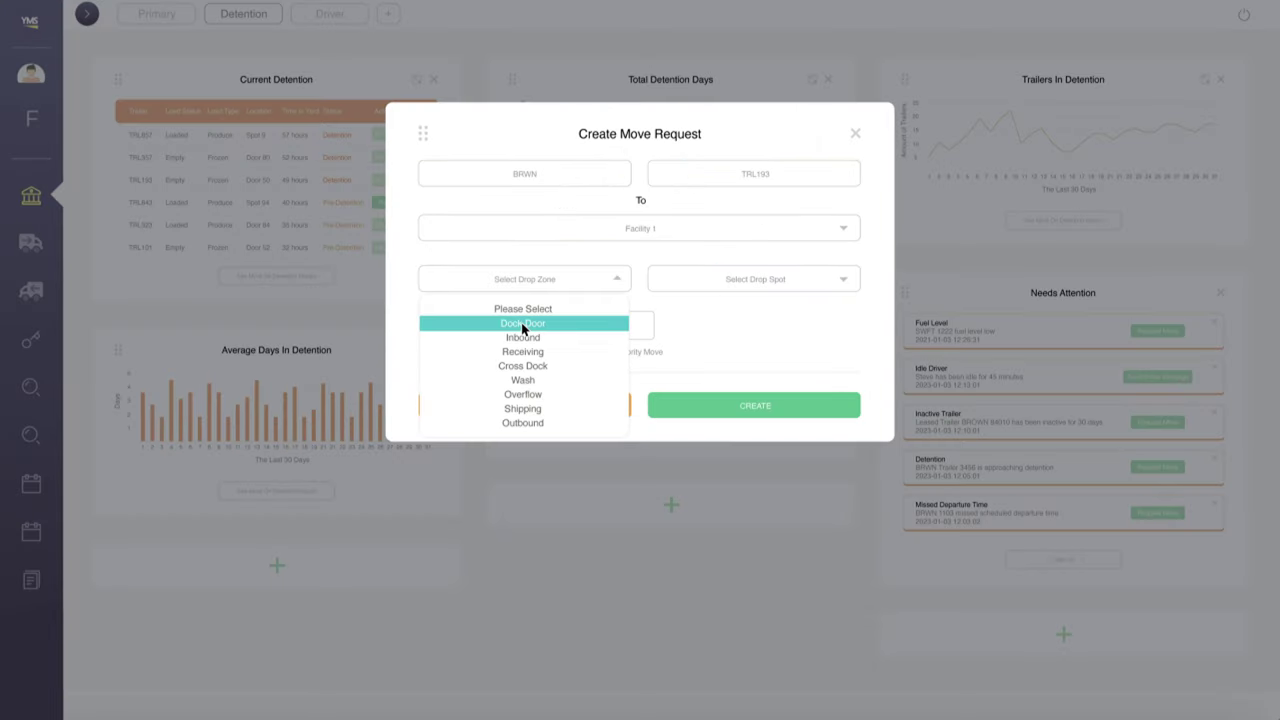
left_click(523, 323)
left_click(756, 285)
left_click(755, 323)
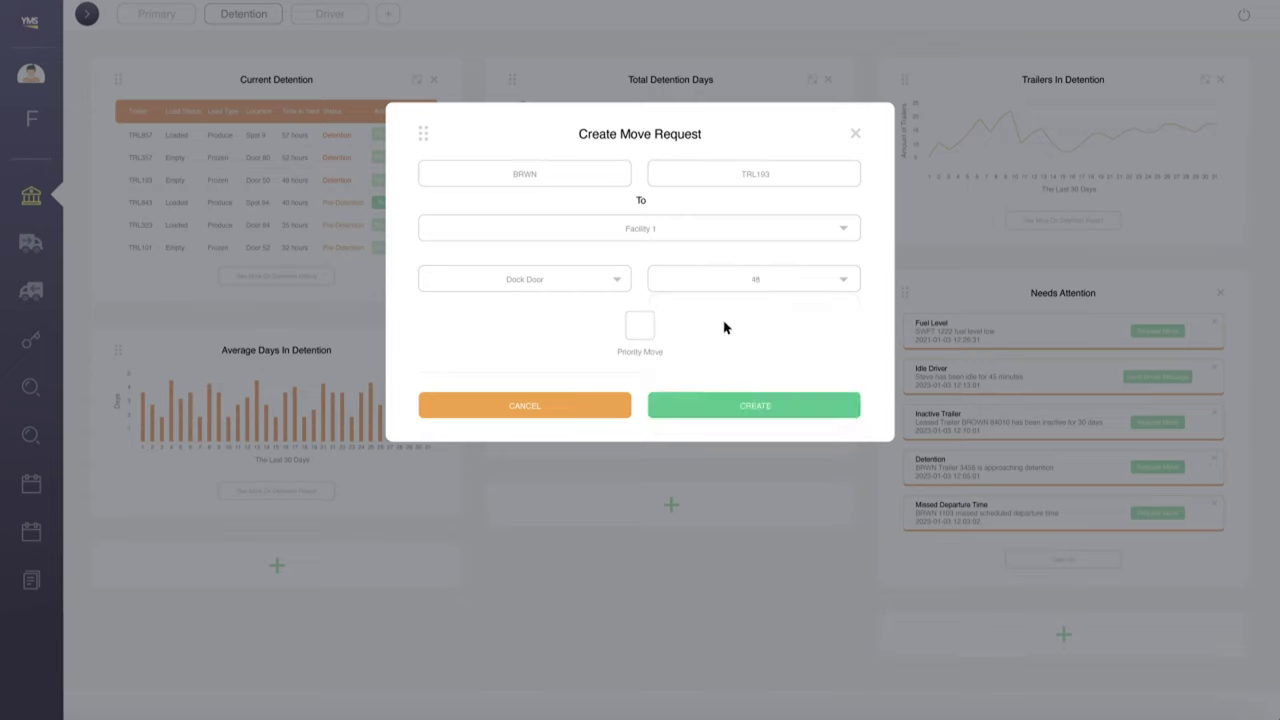
left_click(640, 325)
left_click(741, 403)
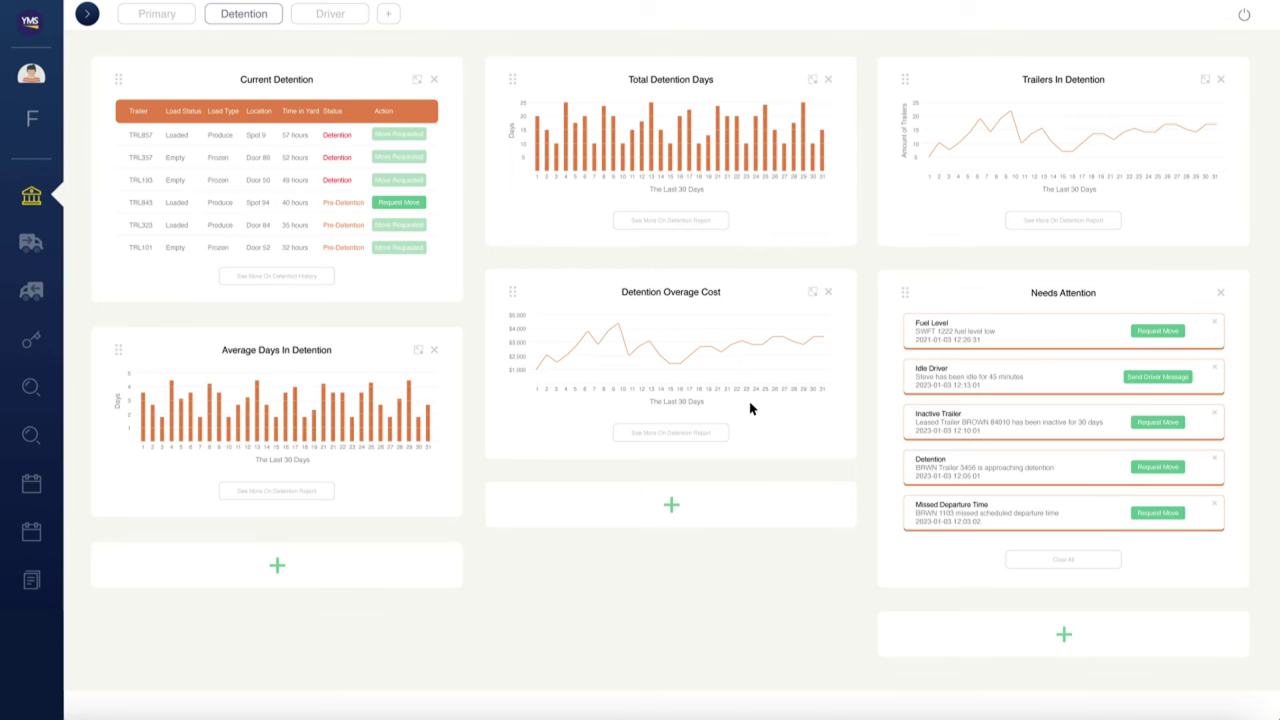
- Send the idle driver from the Needs Attention alerts the message "Please Come To My Office"
left_click(1155, 376)
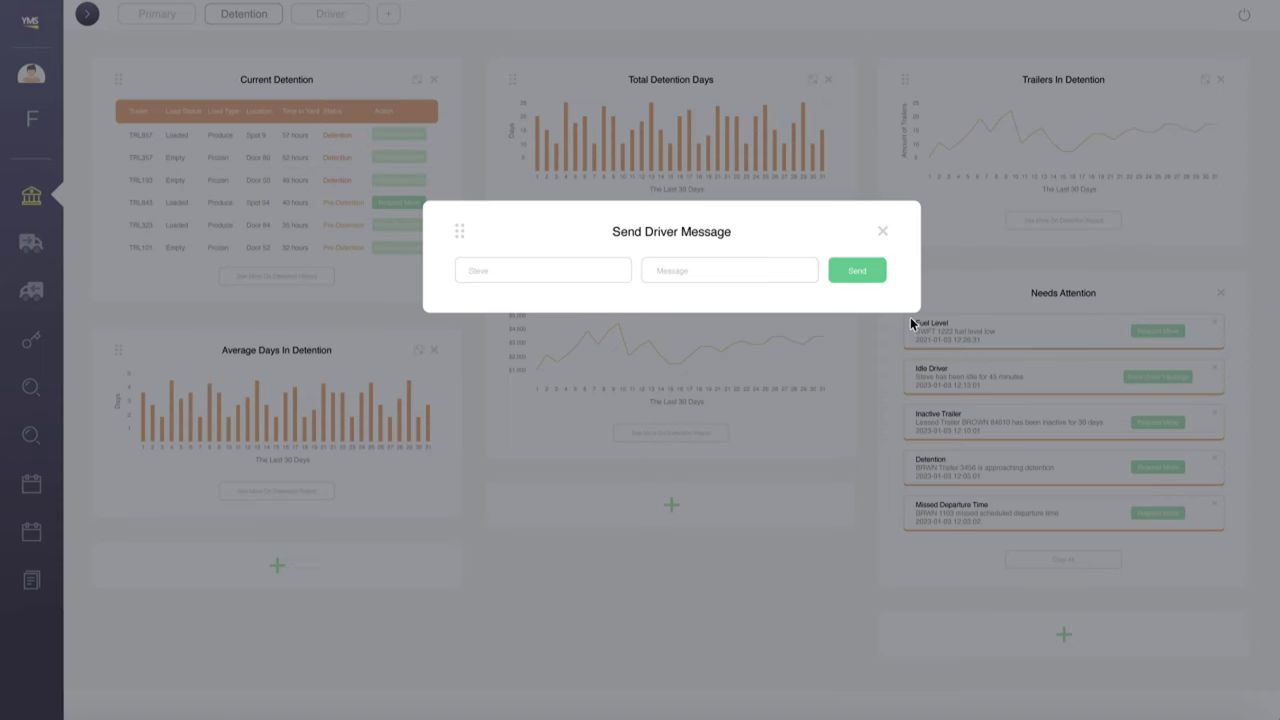
left_click(713, 277)
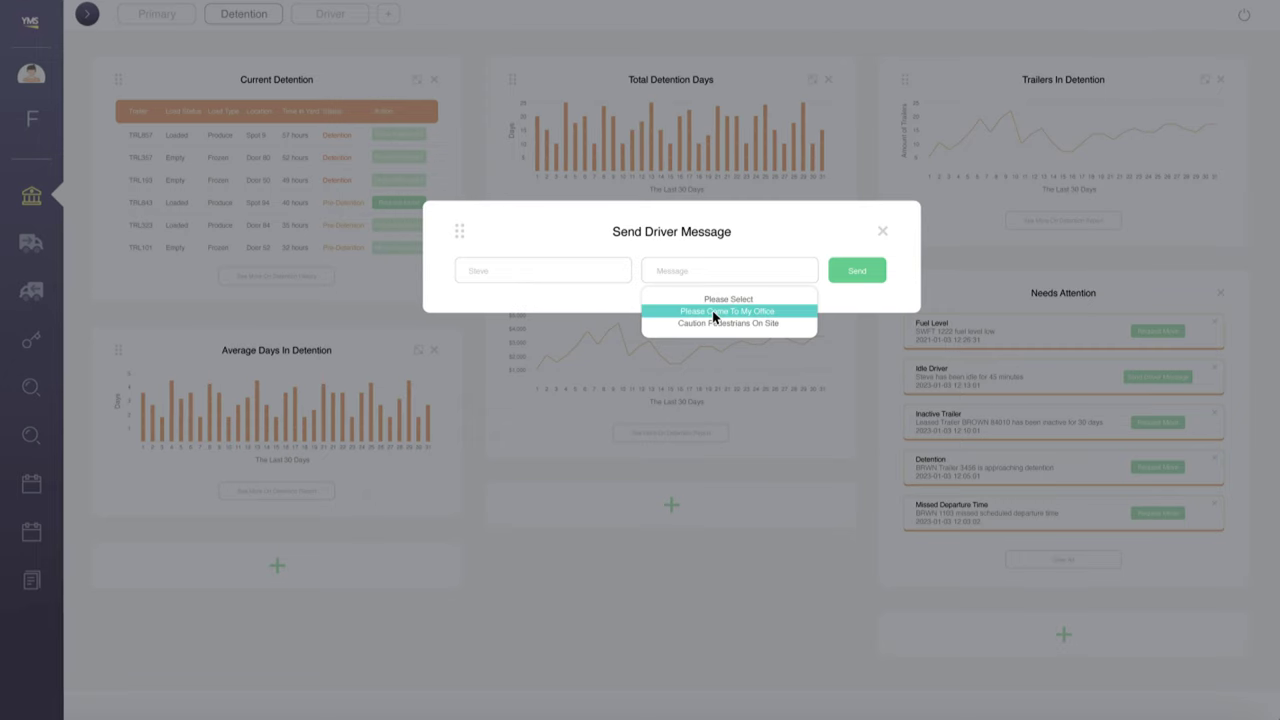
left_click(712, 310)
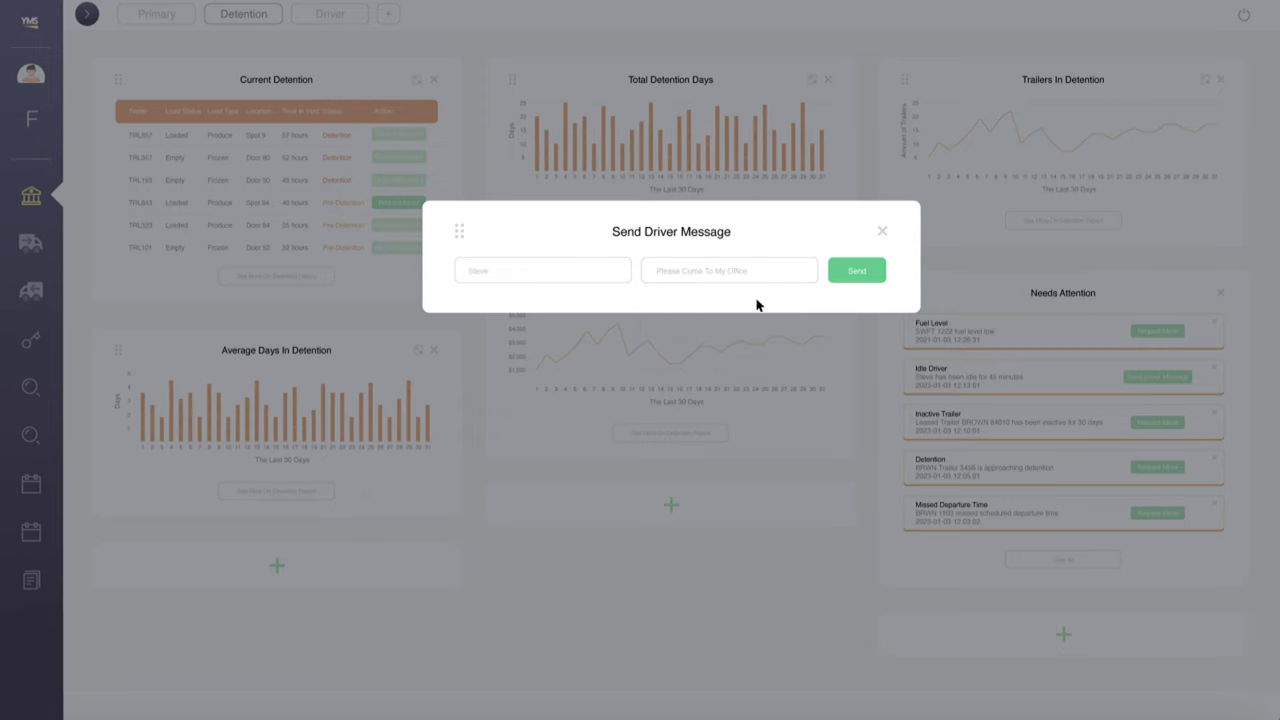
left_click(856, 274)
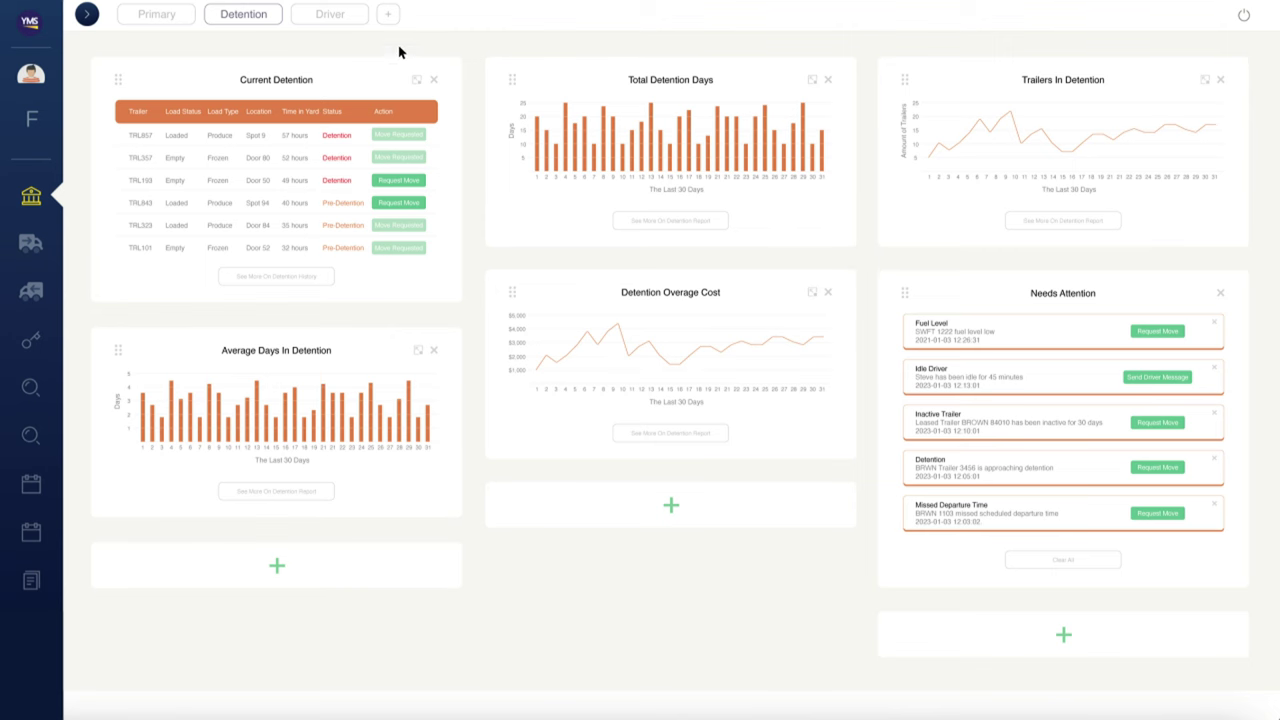
- View the Driver dashboard and examine the keys legend for the Eagle View yard map
left_click(329, 14)
left_click_drag(527, 225, 521, 200)
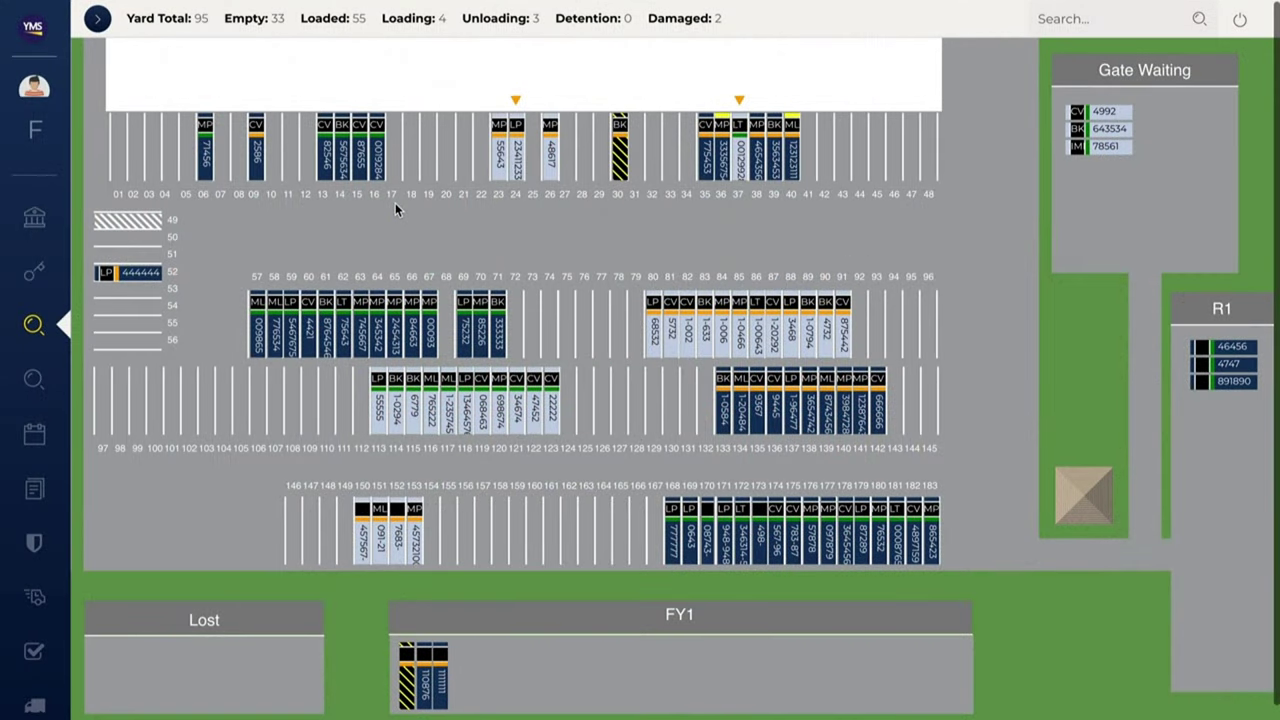
left_click(152, 247)
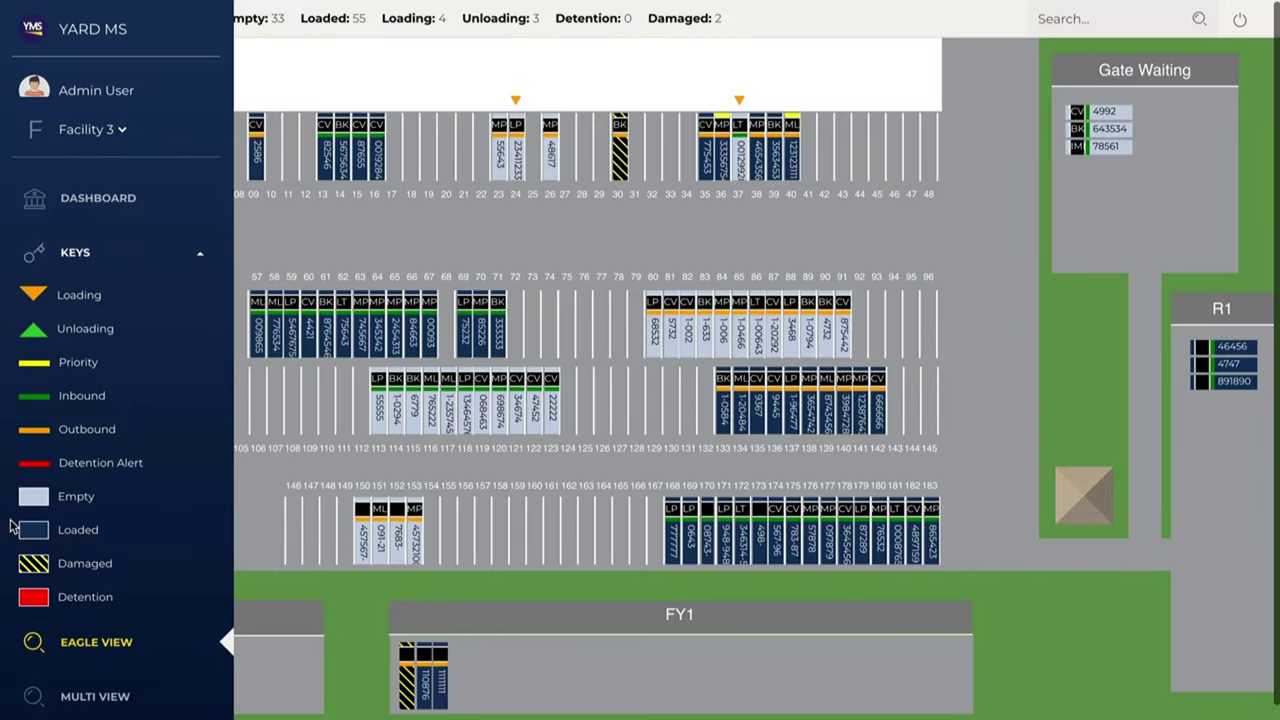
left_click(107, 258)
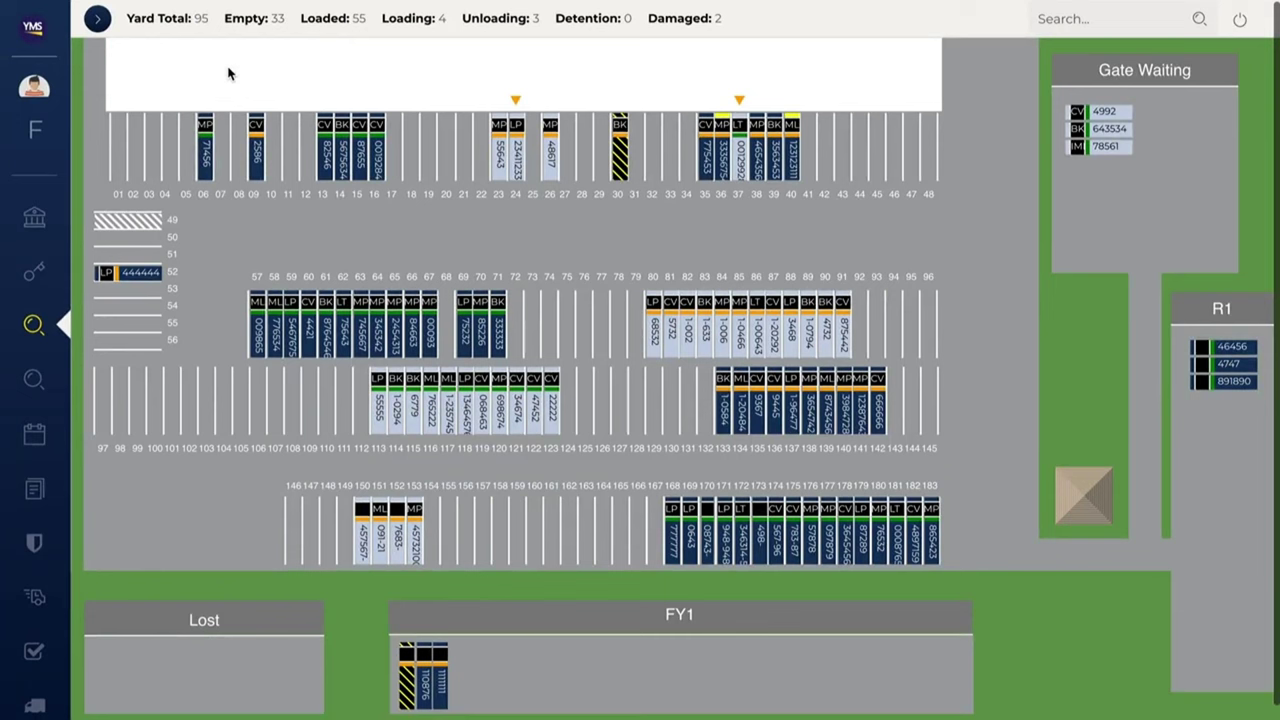
- Search the yard map for trailer 1234 and dismiss the highlighted match
type("1234")
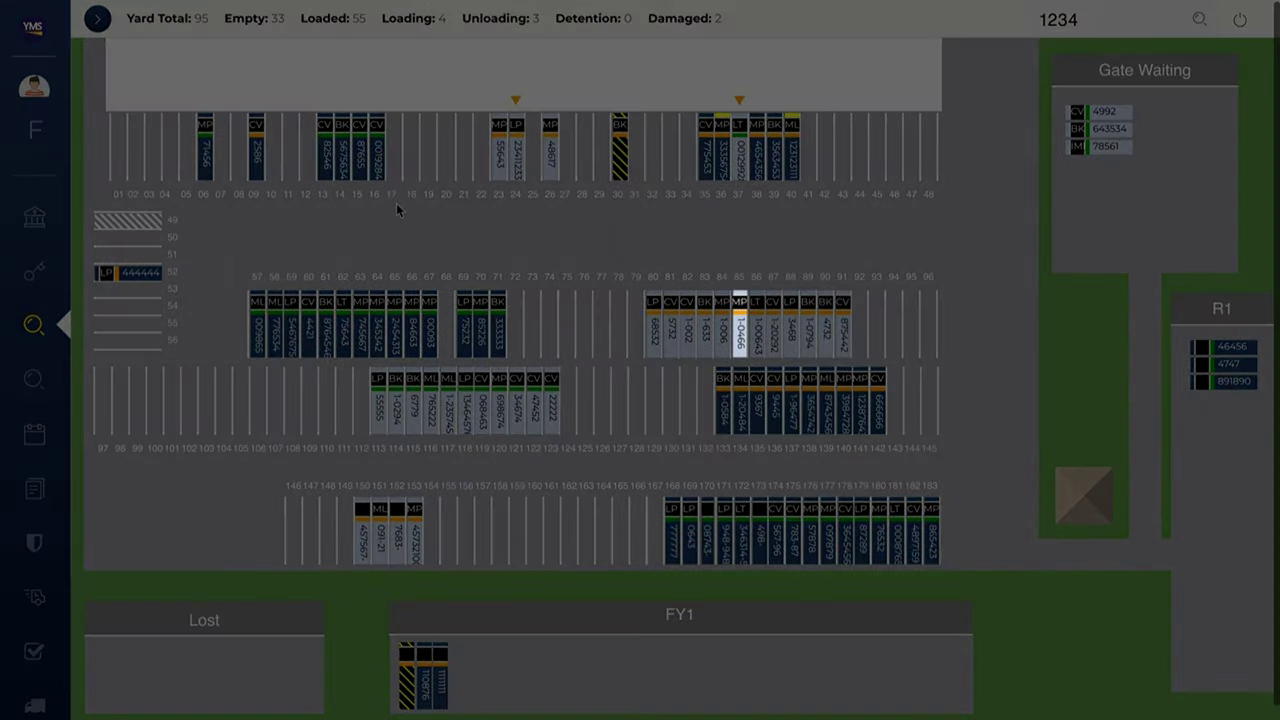
left_click(396, 203)
- Request a move of trailer 4421 from spot 60 to spot 11, and carry it out on the in-cab tablet
left_click_drag(308, 322, 290, 150)
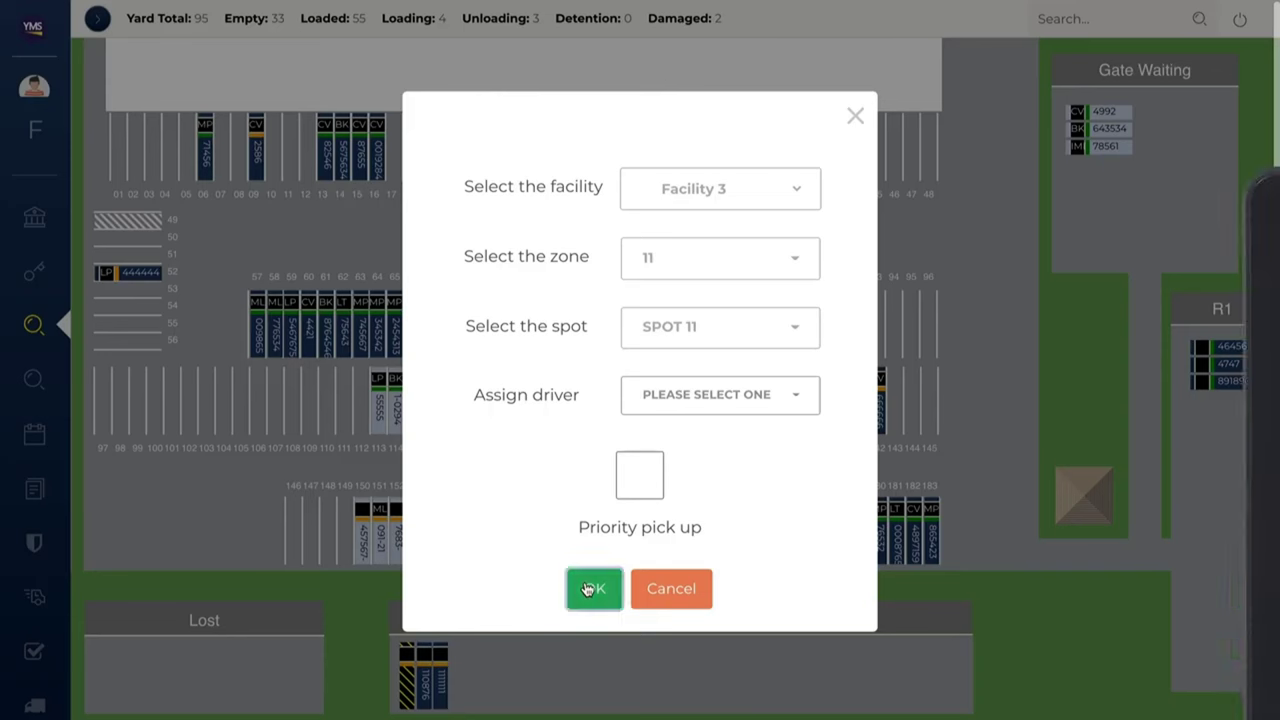
left_click(590, 586)
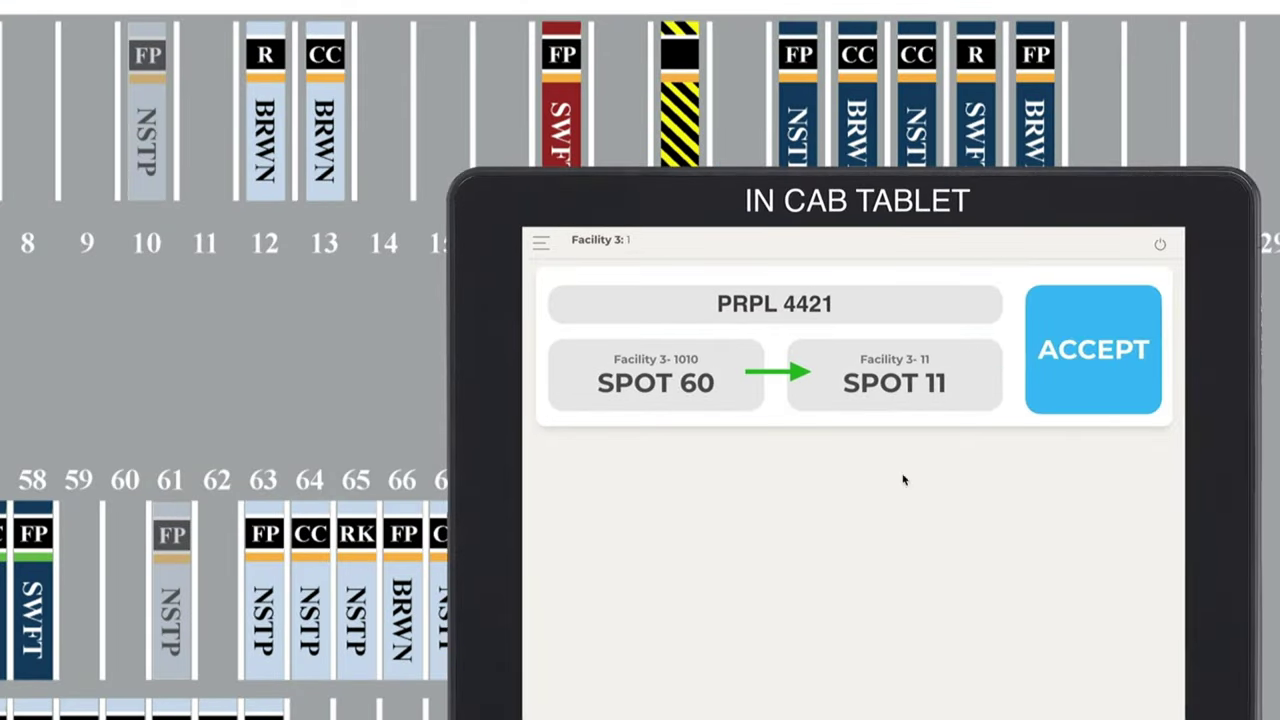
left_click(1097, 383)
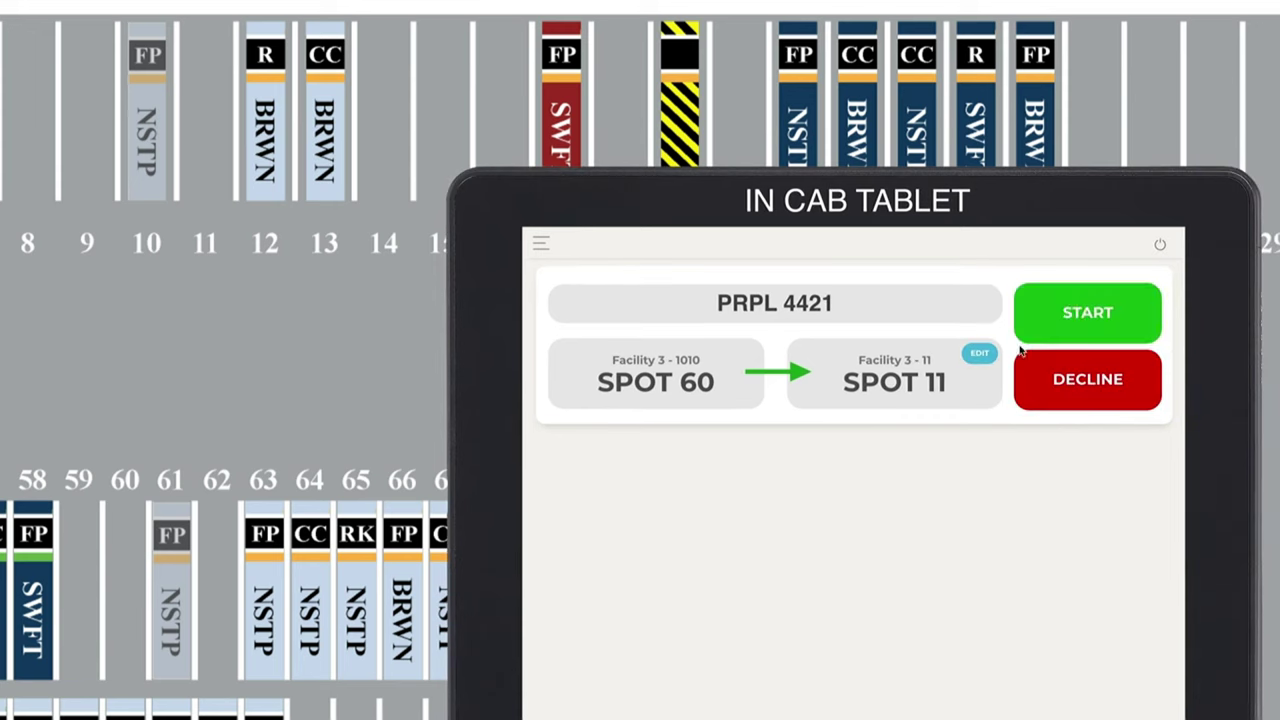
left_click(1044, 323)
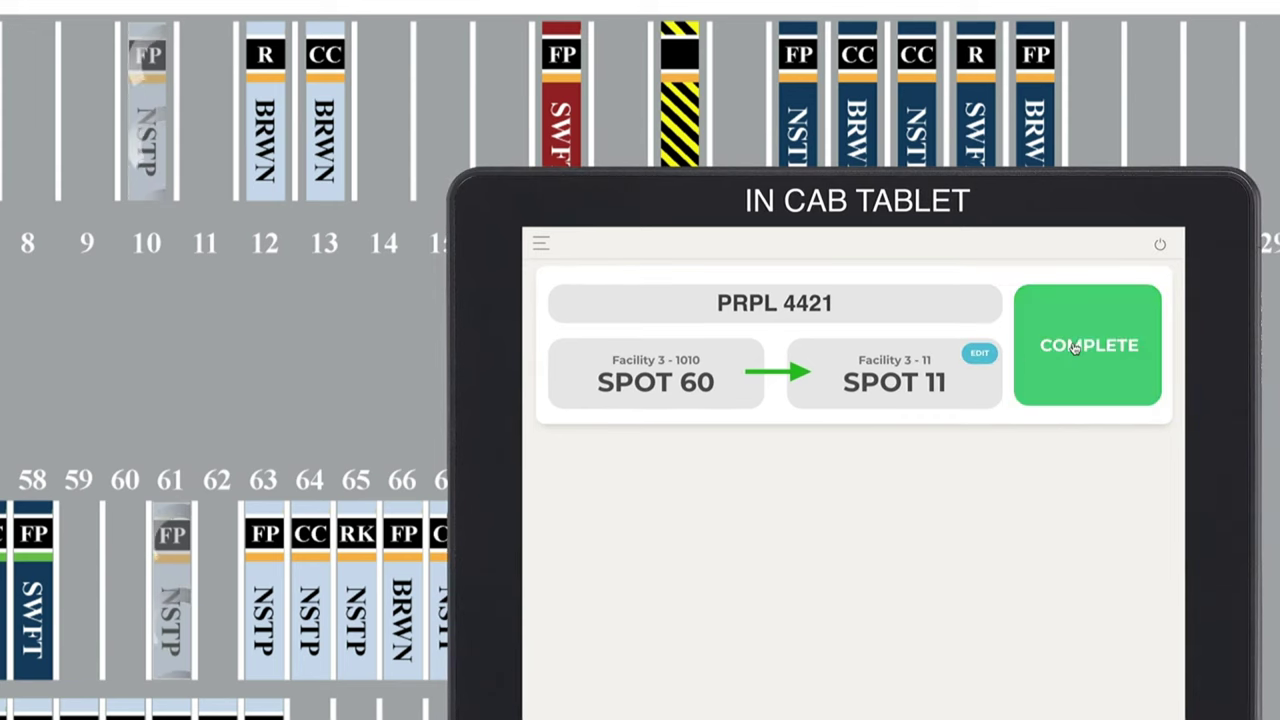
left_click(1075, 349)
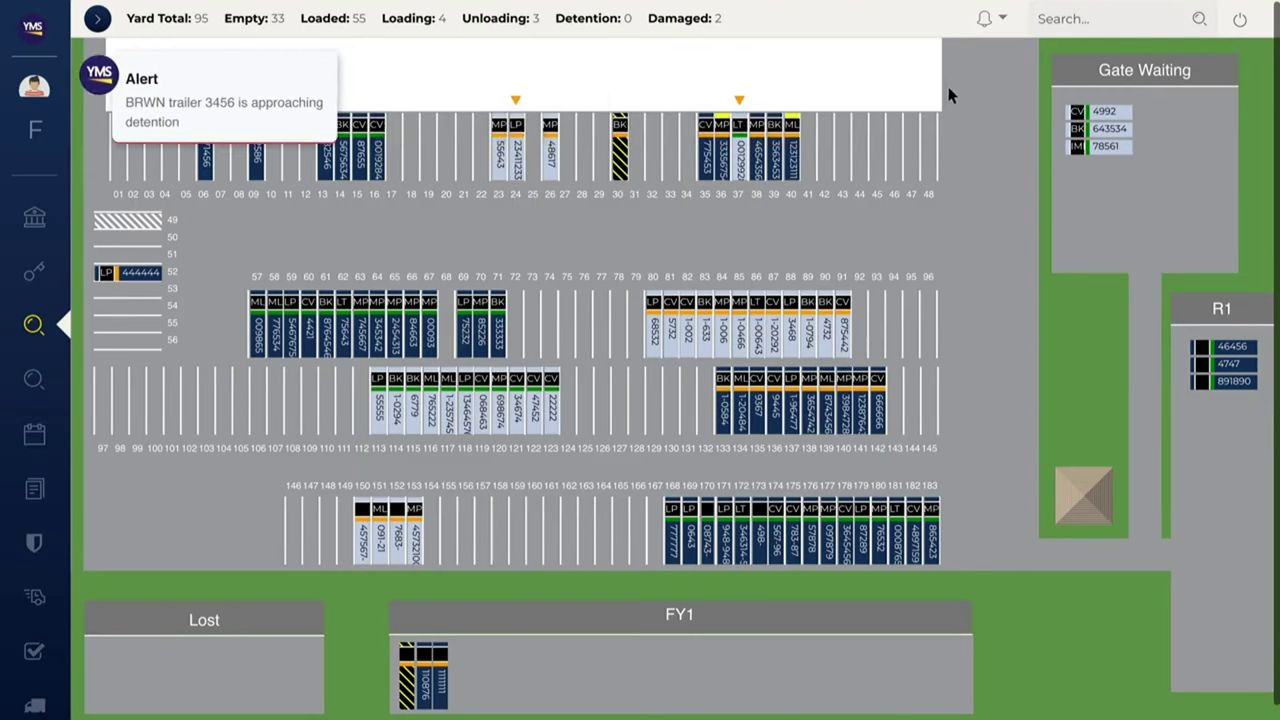
- Review the list of yard alerts and close it
left_click(985, 19)
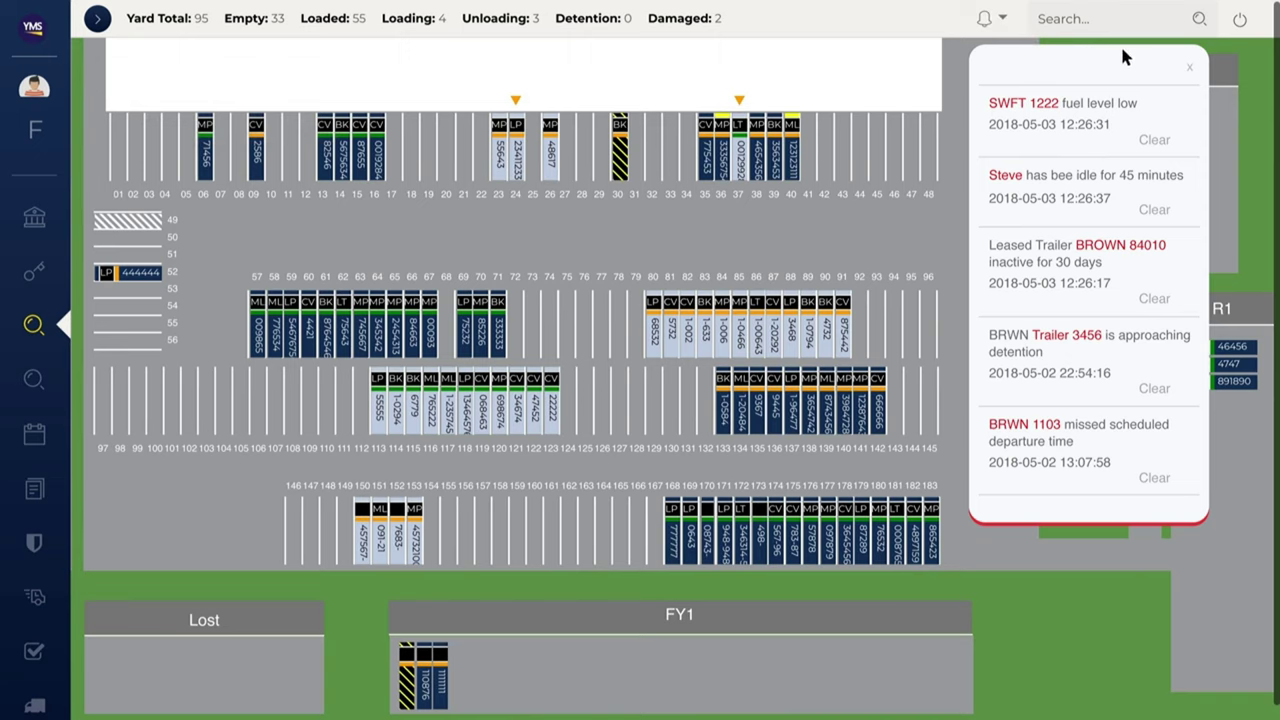
left_click(1190, 72)
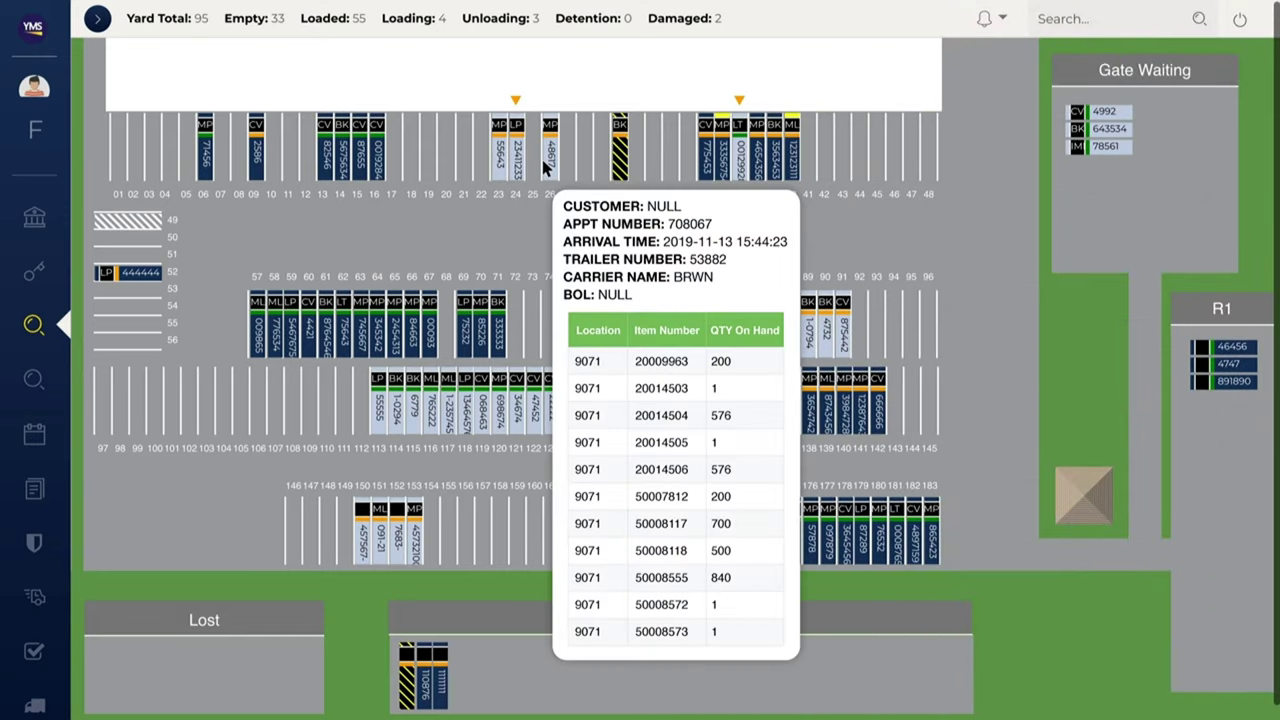
- Examine the load information of the trailer parked at spot 26, and close it
left_click(547, 168)
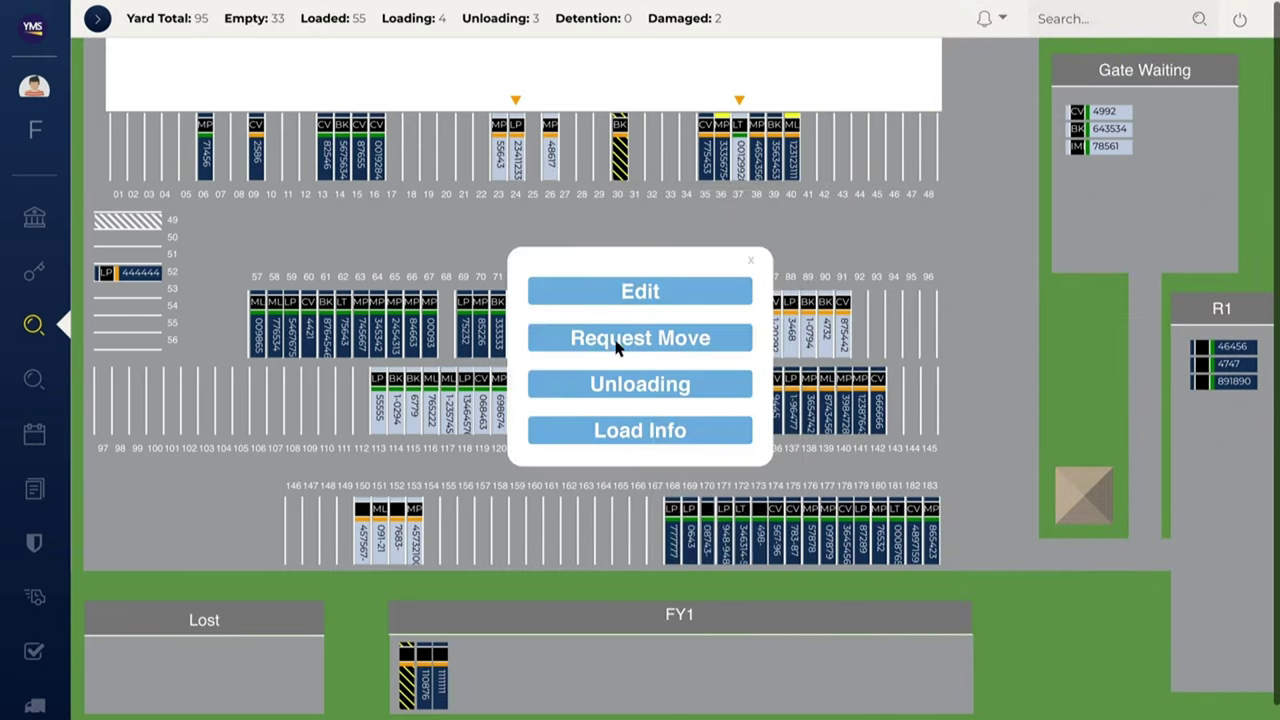
left_click(652, 432)
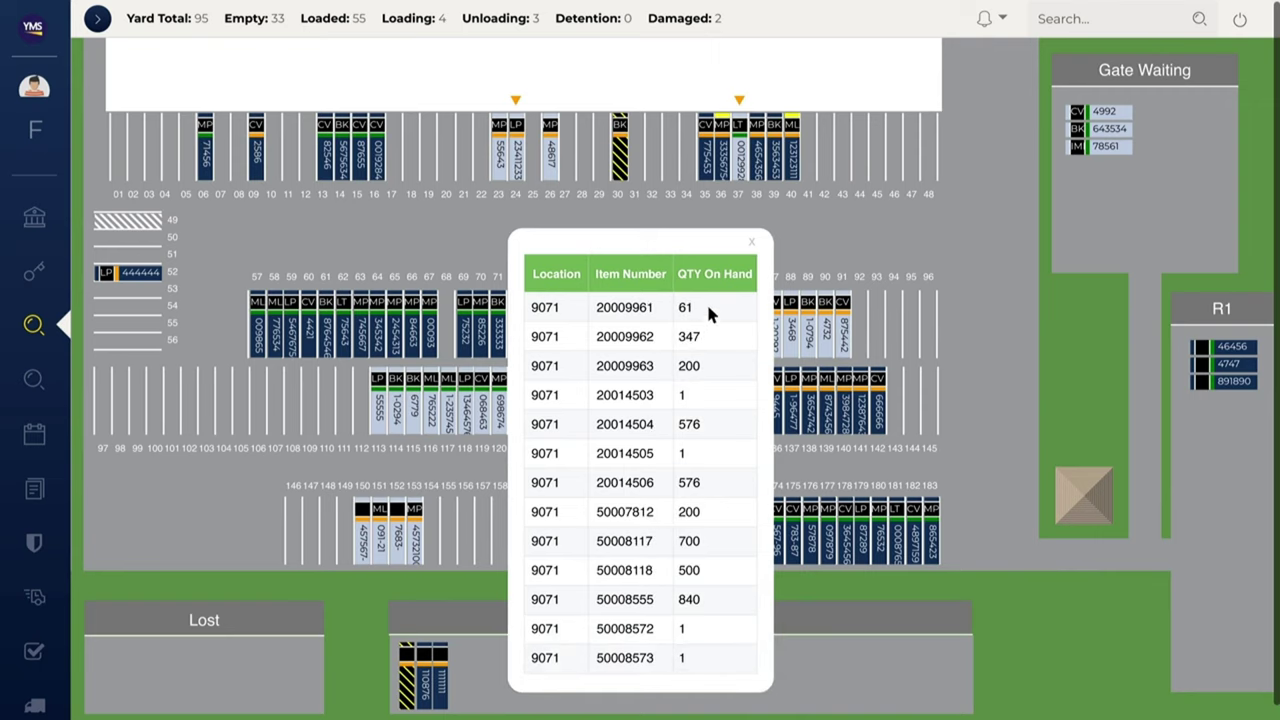
left_click(741, 242)
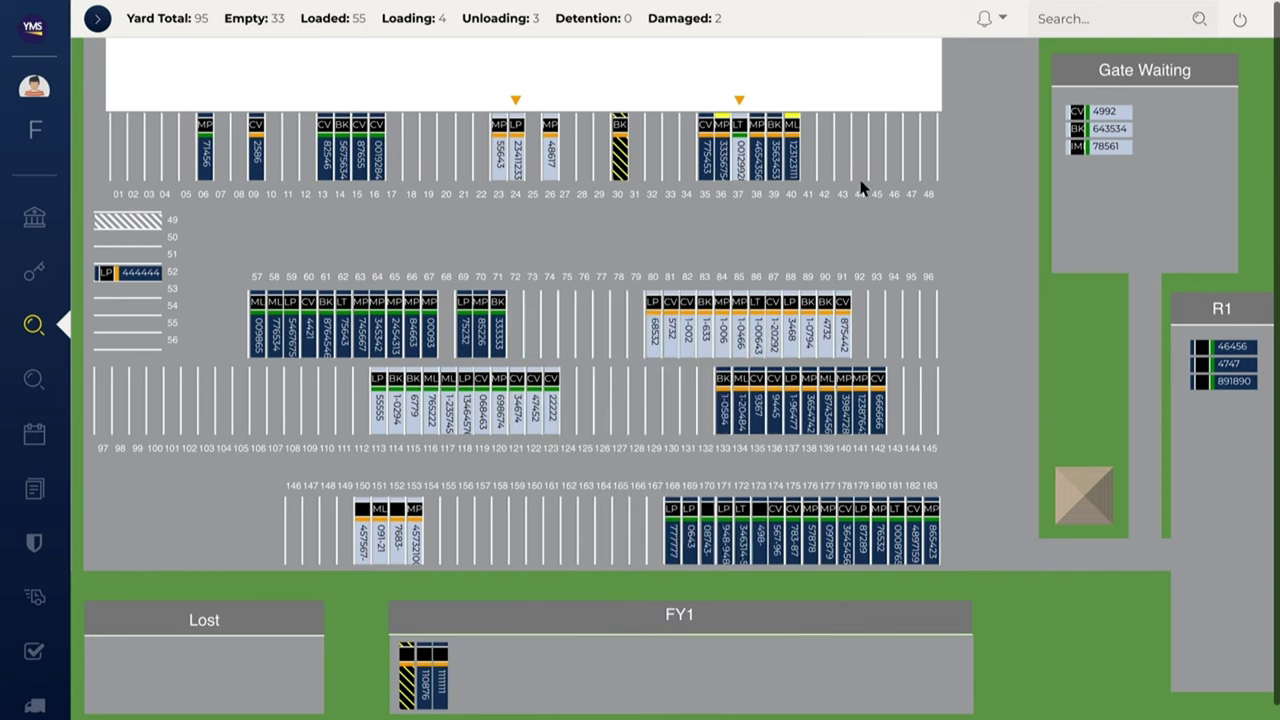
- Search the Eagle View yard for 1234
left_click(1062, 19)
type("1234")
key("Return")
- Switch to Multi View and move trailer 5675634 from Facility 3 spot 14 to the lower row of the facility above
mouse_move(64, 277)
left_click(98, 362)
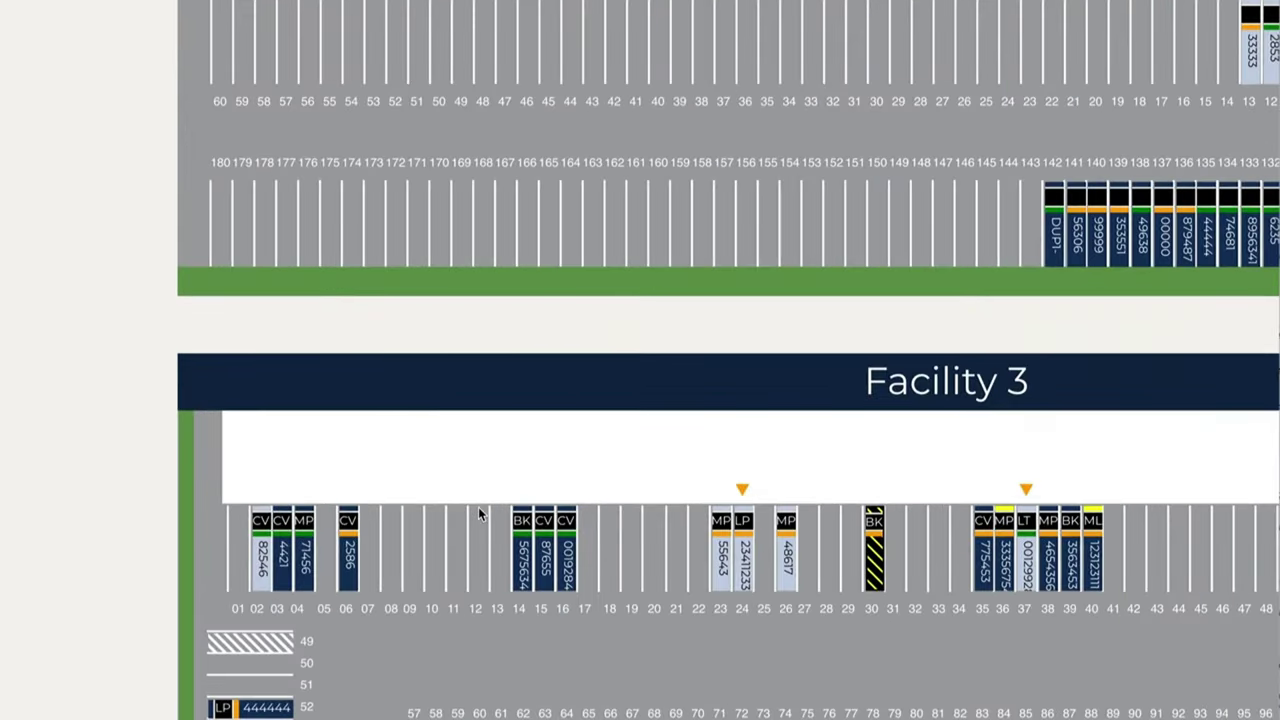
left_click_drag(515, 540, 424, 235)
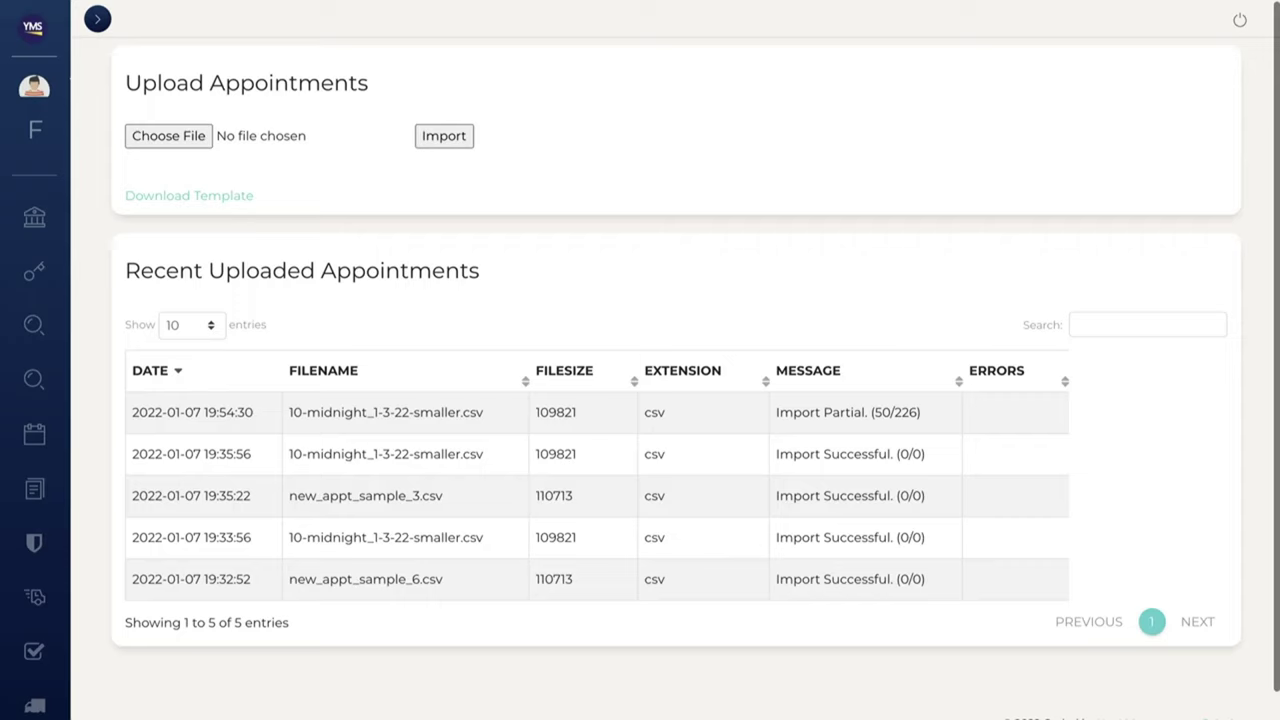
- Reschedule load 600-00137 to door D2 at 10:00 in the appointment schedule, and open the alerts
left_click_drag(5, 290, 371, 171)
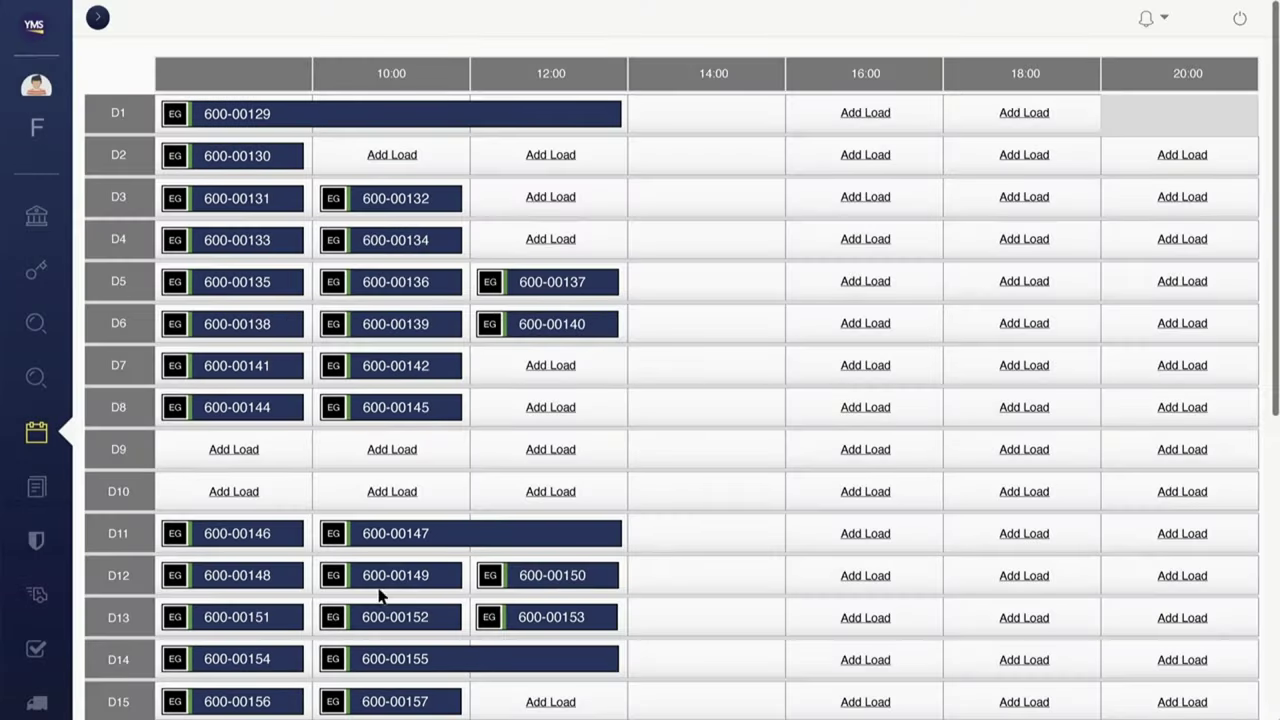
left_click_drag(528, 284, 380, 190)
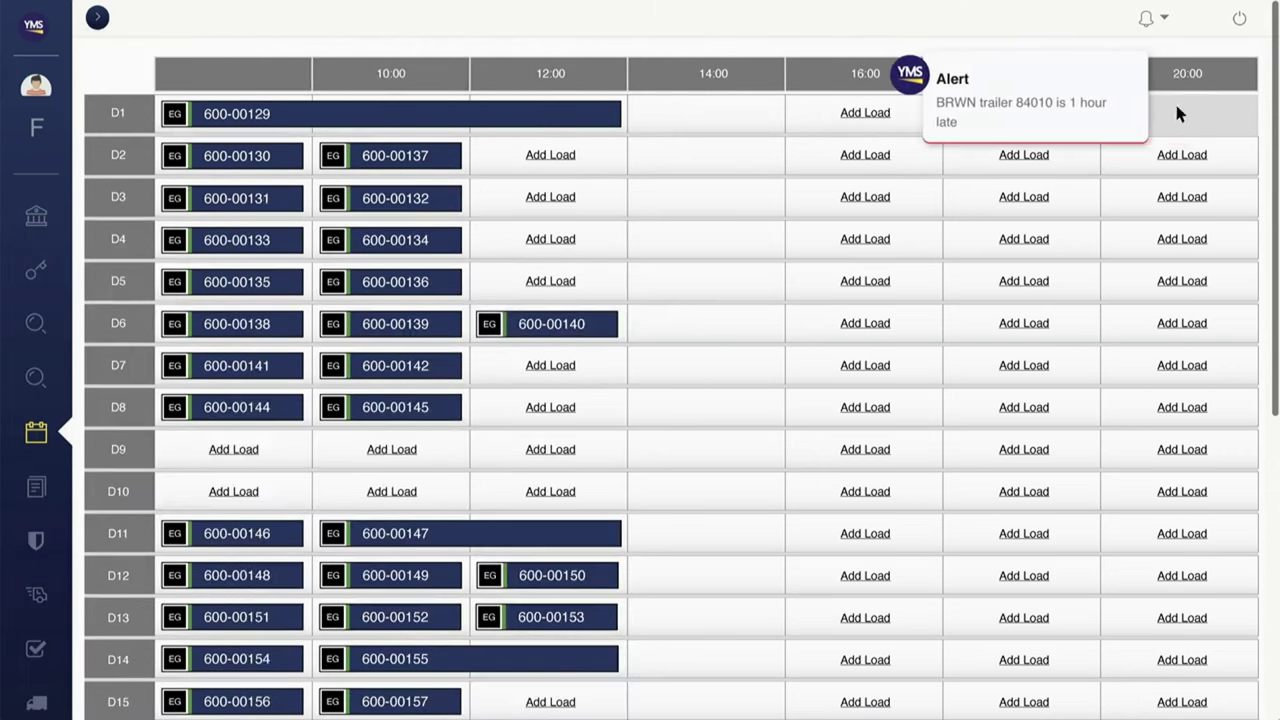
left_click(1148, 18)
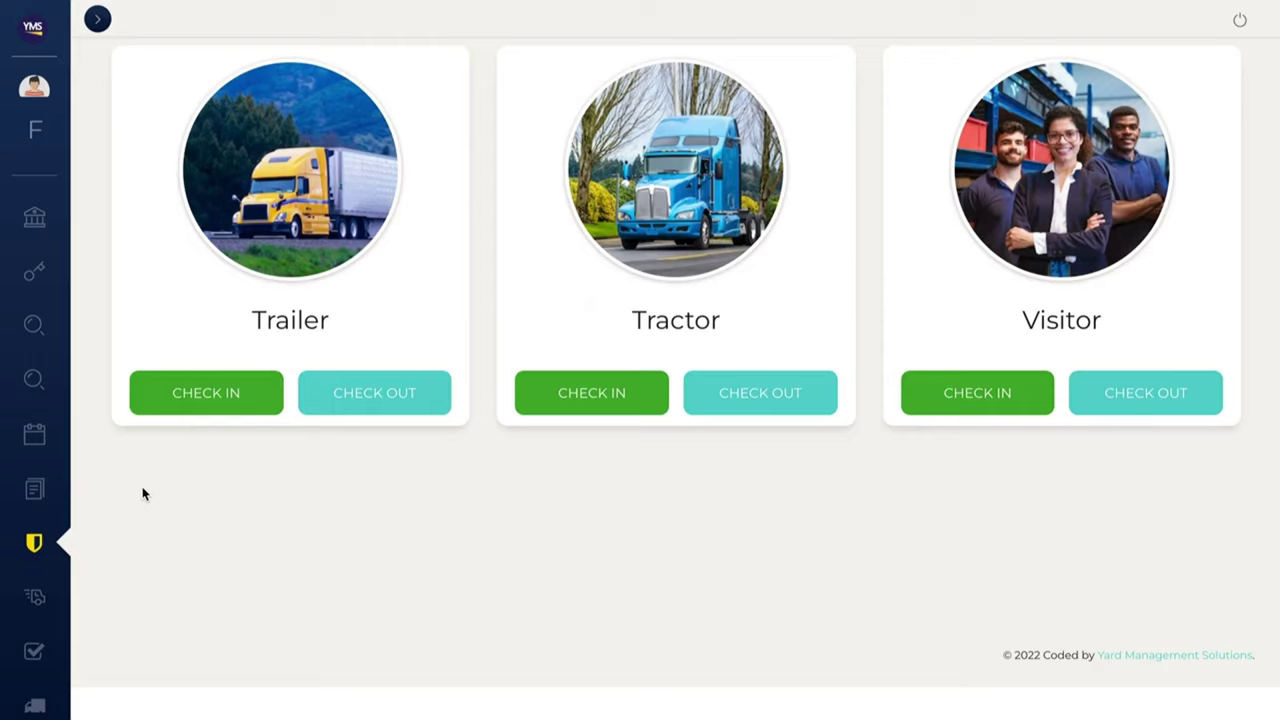
- Start a trailer check-in at the gate by searching for appointment number 95637930
left_click(180, 408)
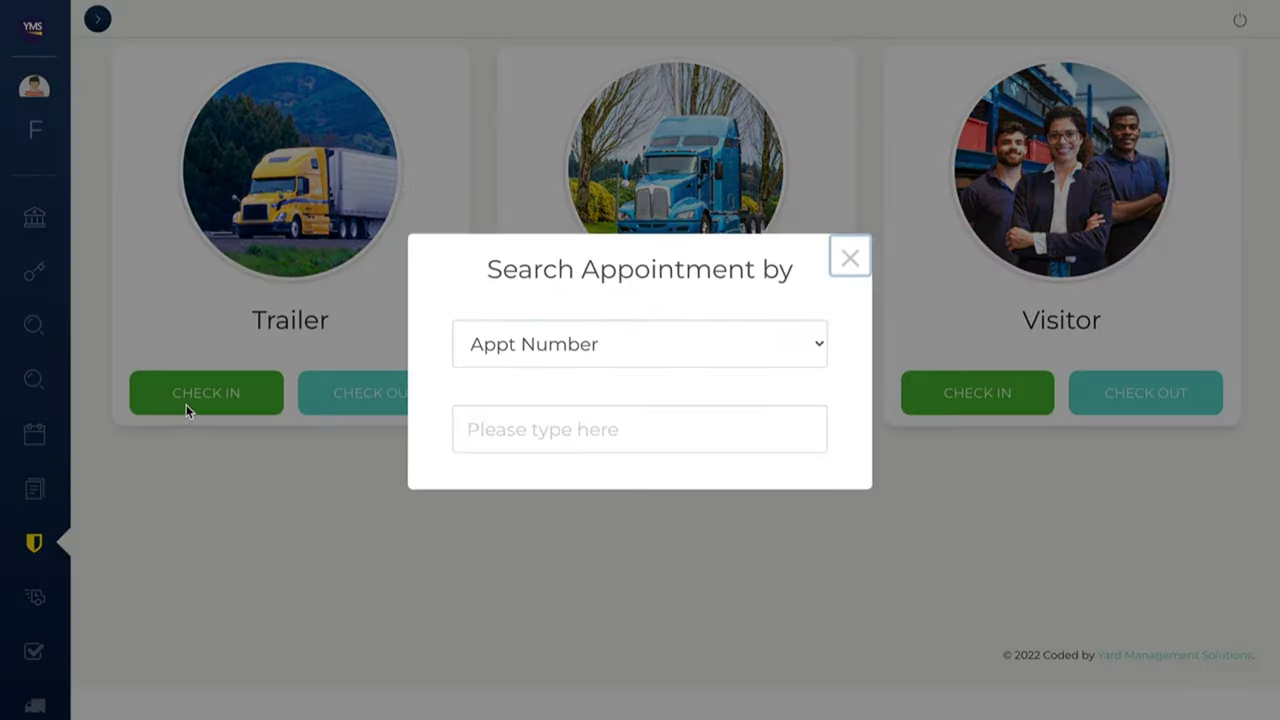
left_click(466, 429)
type("95637930")
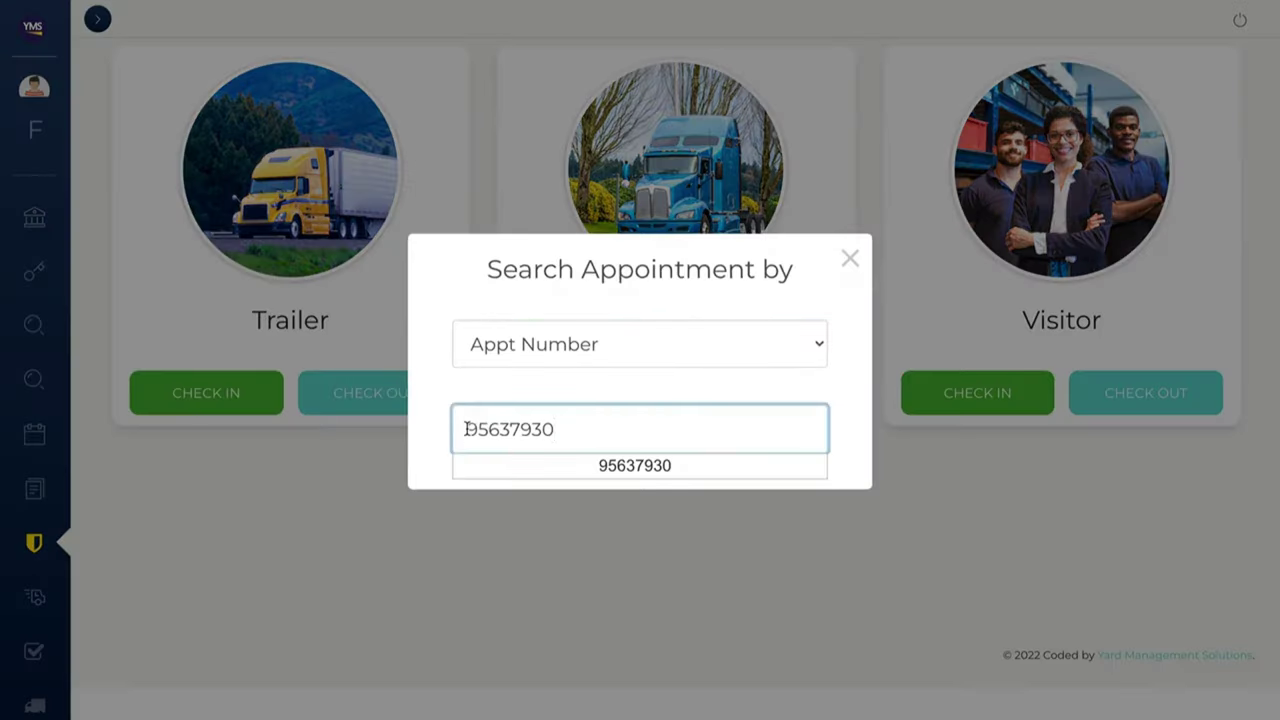
left_click(509, 466)
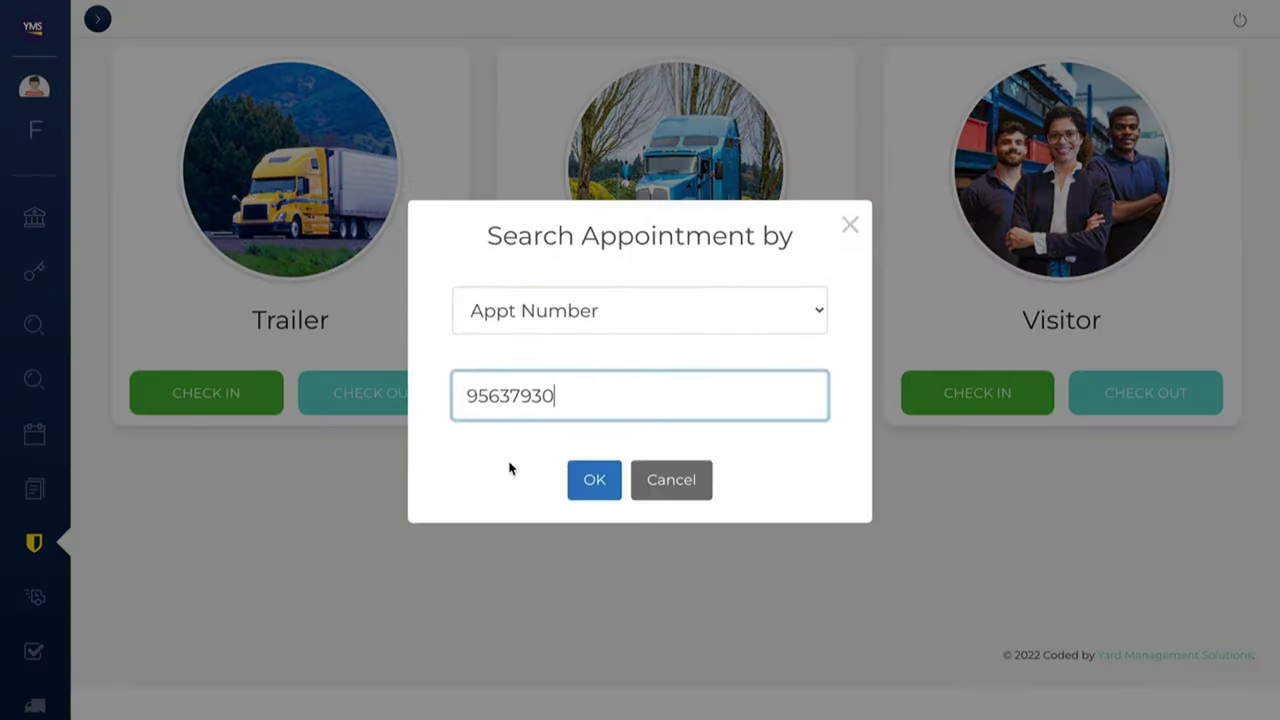
left_click(586, 482)
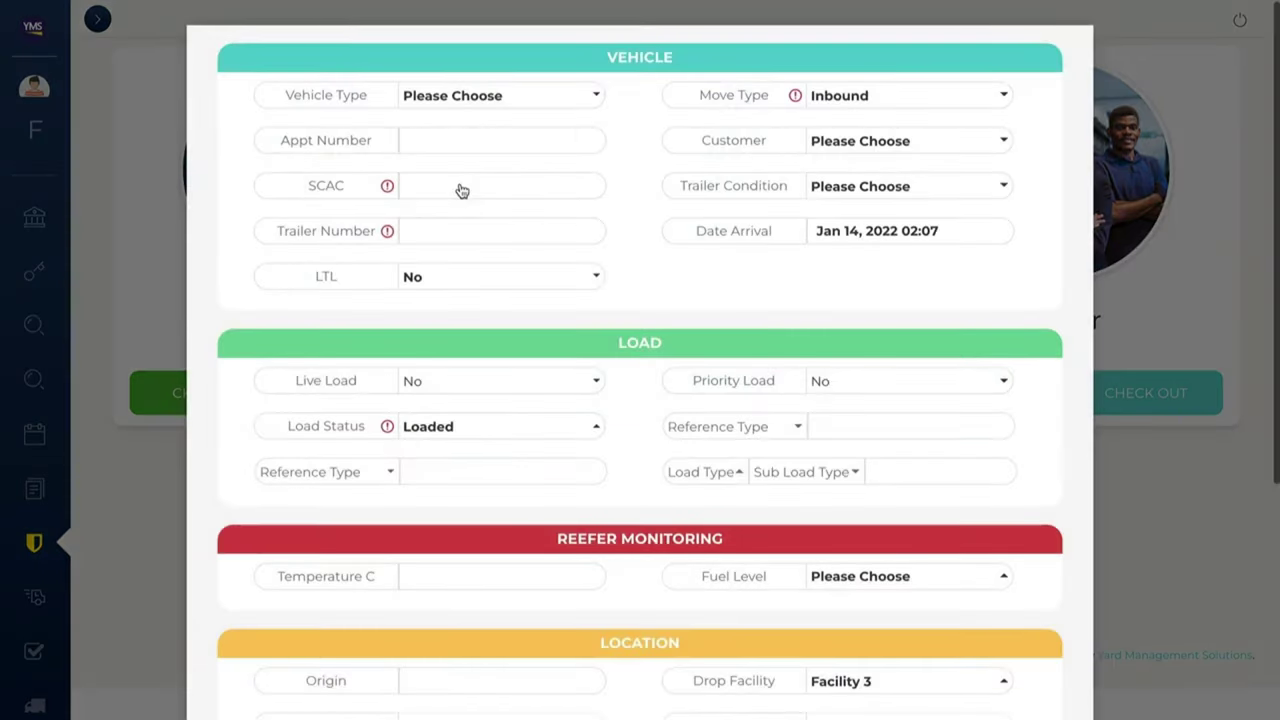
- Enter SCAC HUGT and trailer number 8271645 in the check-in form's vehicle details
type("HUGT")
left_click(560, 237)
type("8271645")
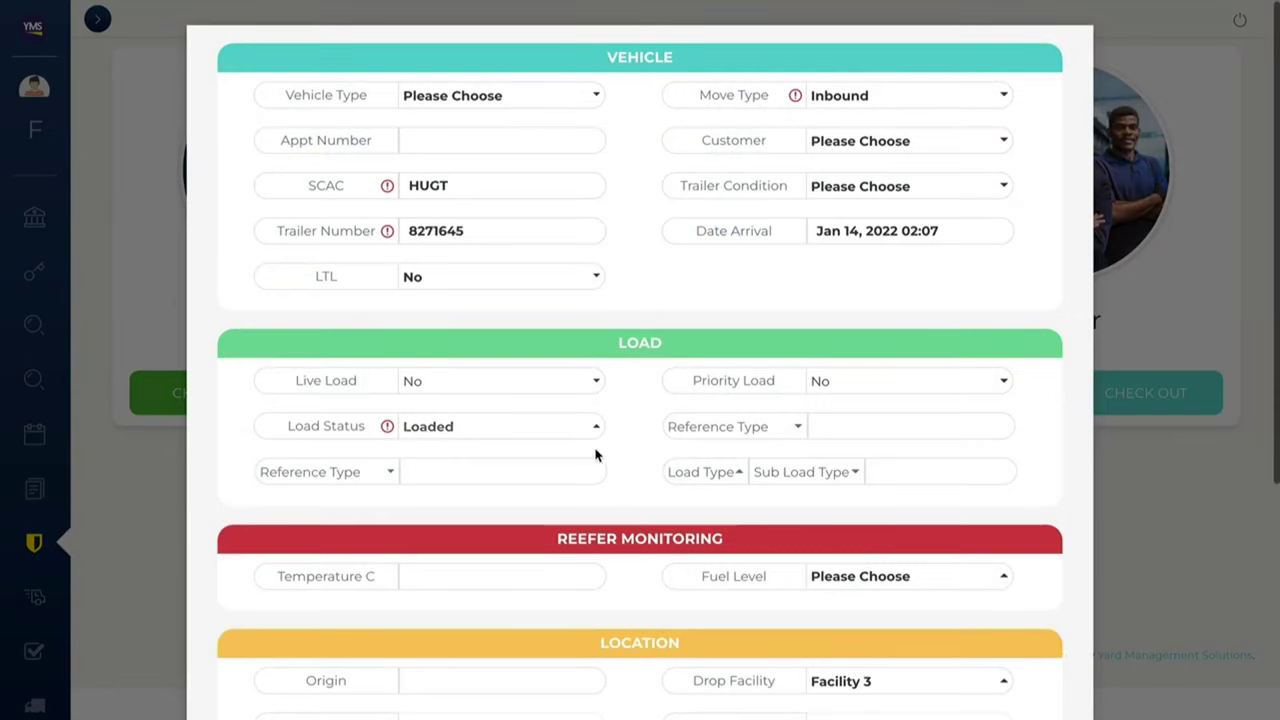
- Enter tractor number 82746 and tractor tag 82645, create the check-in, and dismiss the confirmation
scroll(597, 477, "down", 3)
scroll(590, 490, "down", 1)
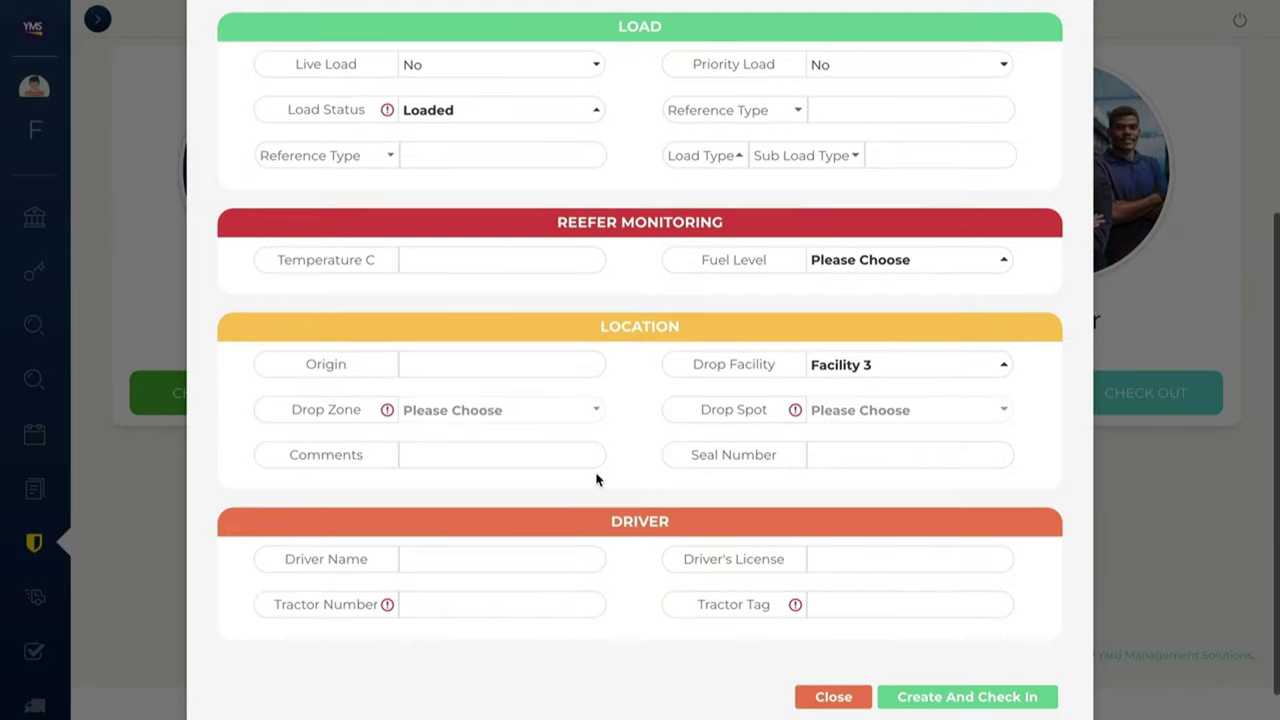
left_click(559, 615)
type("82746")
left_click(832, 612)
type("82645")
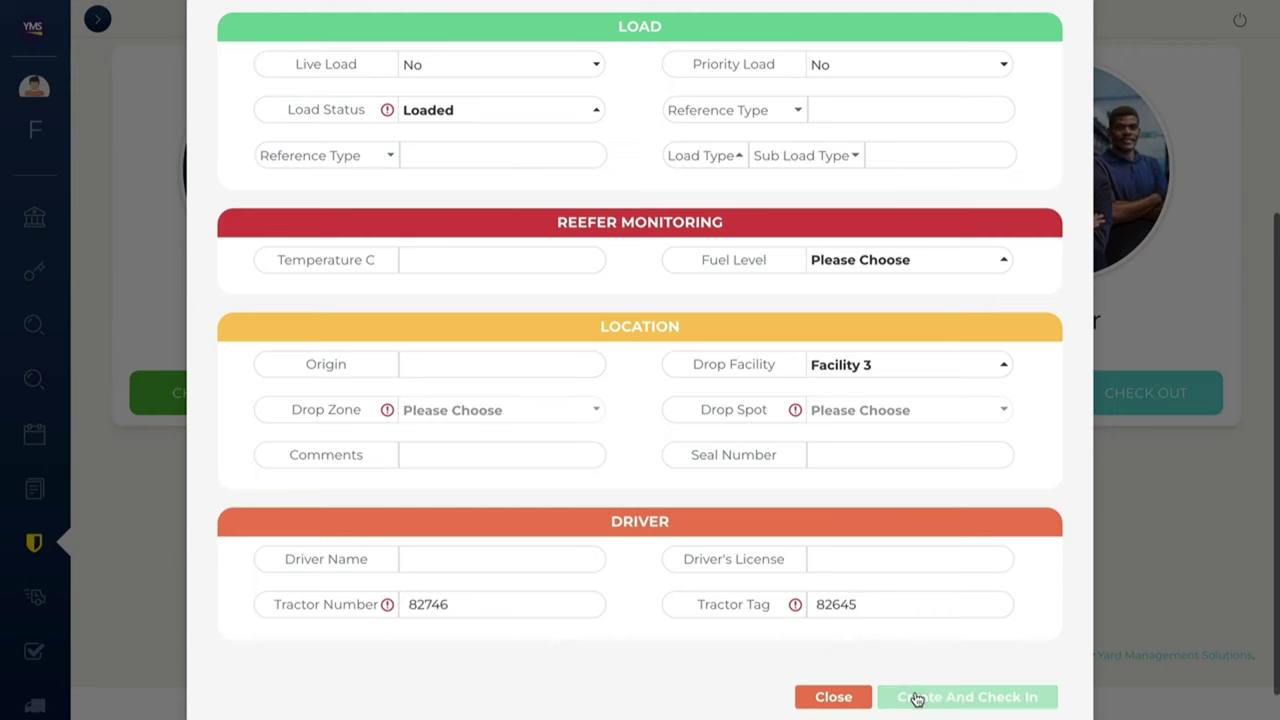
left_click(916, 699)
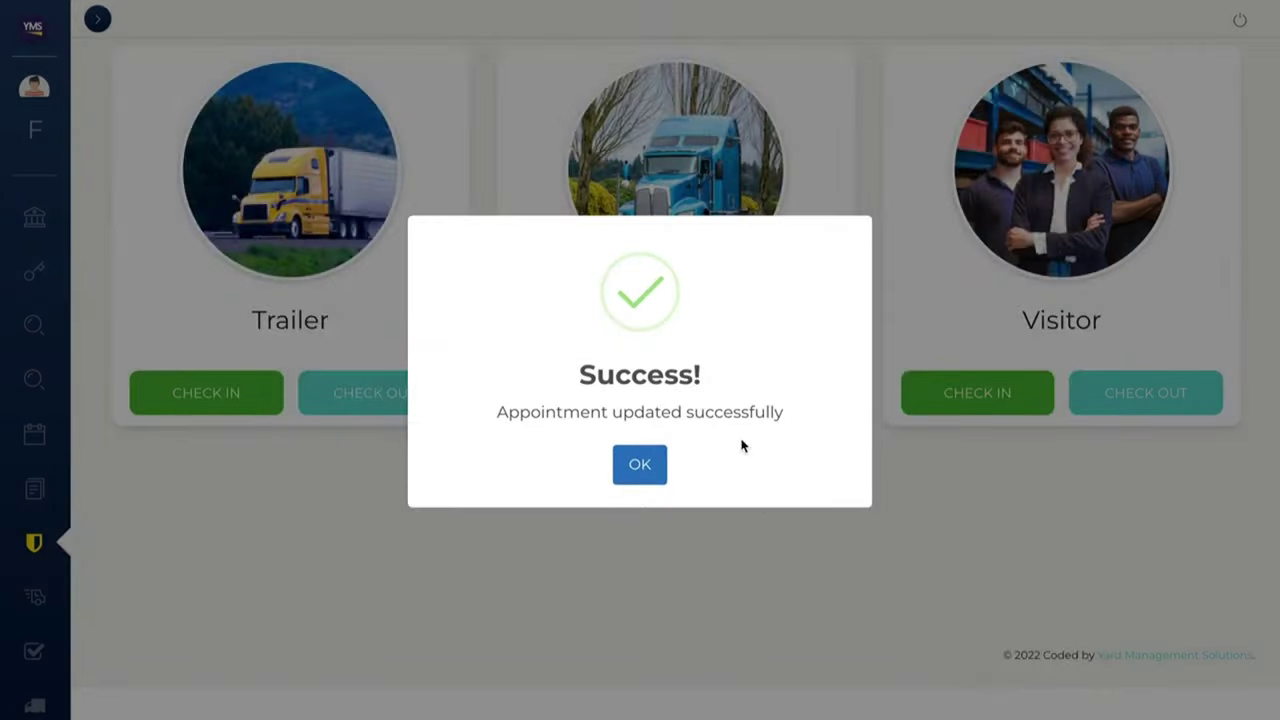
left_click(652, 468)
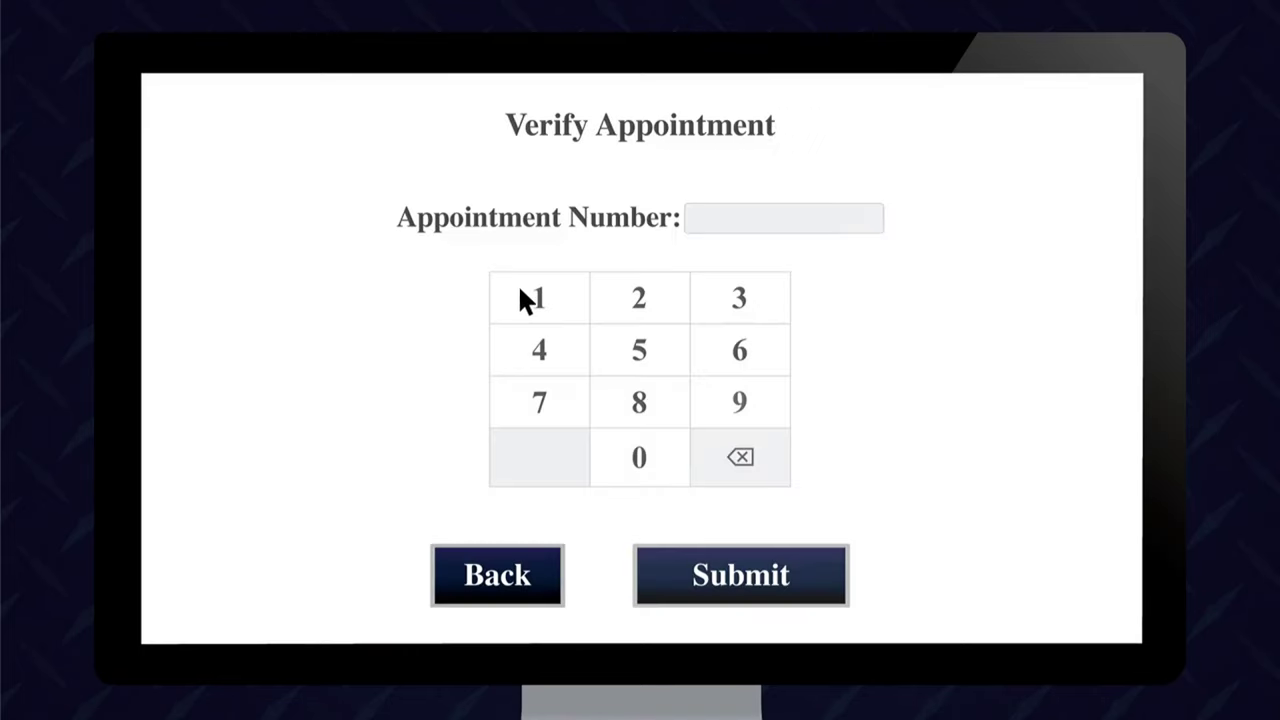
- Enter appointment number 159 on the Verify Appointment kiosk screen and submit it
left_click(526, 292)
left_click(634, 346)
left_click(738, 405)
left_click(751, 569)
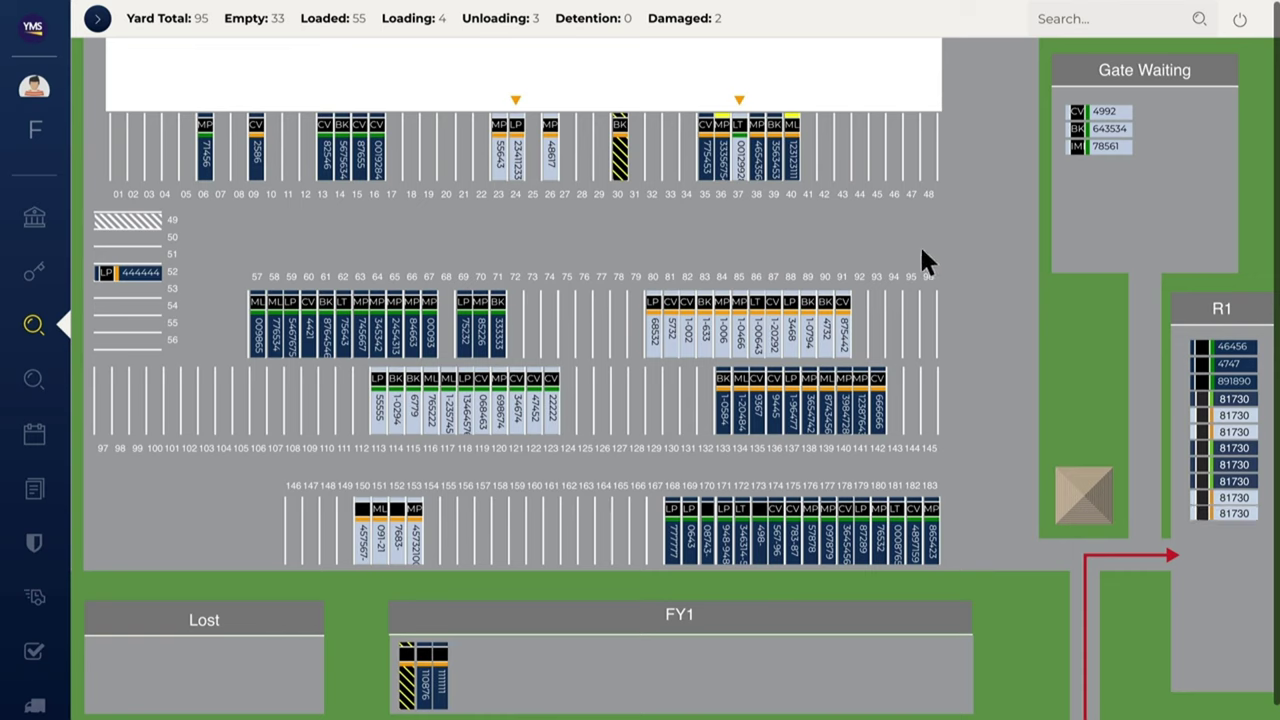
mouse_move(543, 158)
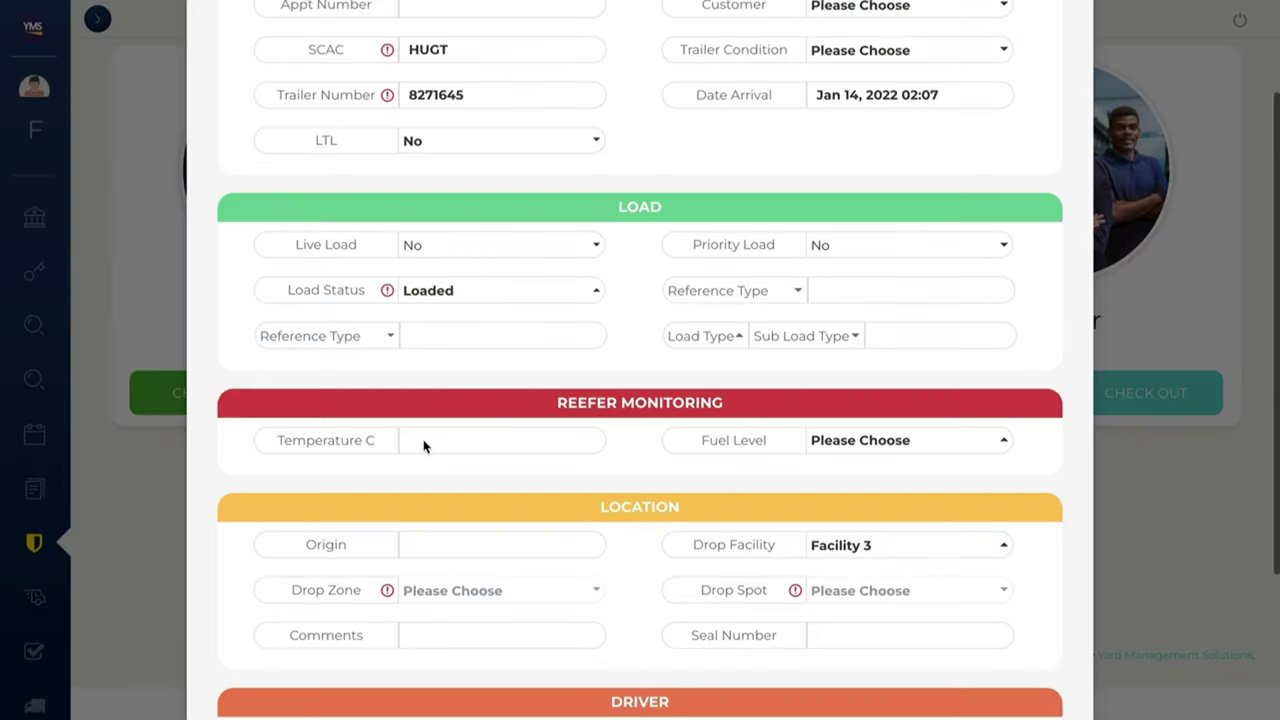
- Set the reefer temperature to -1 °C and choose a fuel level in the check-in form for trailer 8271645
left_click(428, 446)
type("-1")
left_click(840, 450)
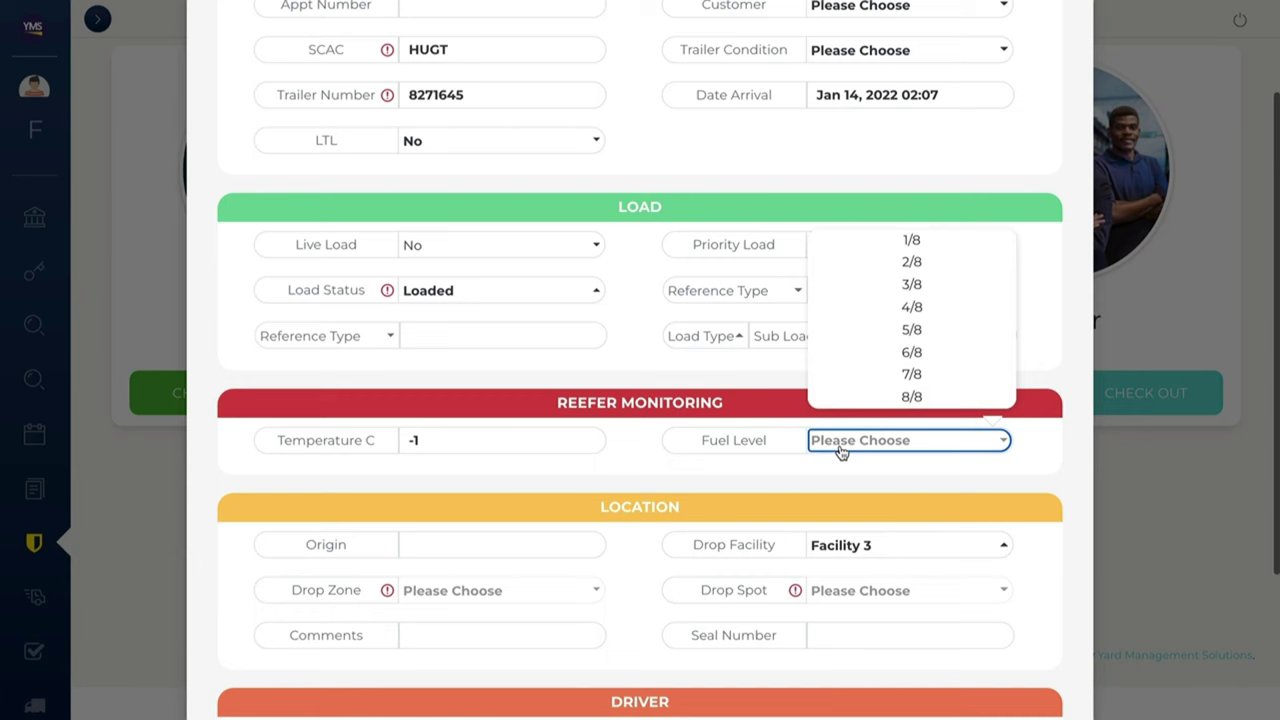
left_click(884, 272)
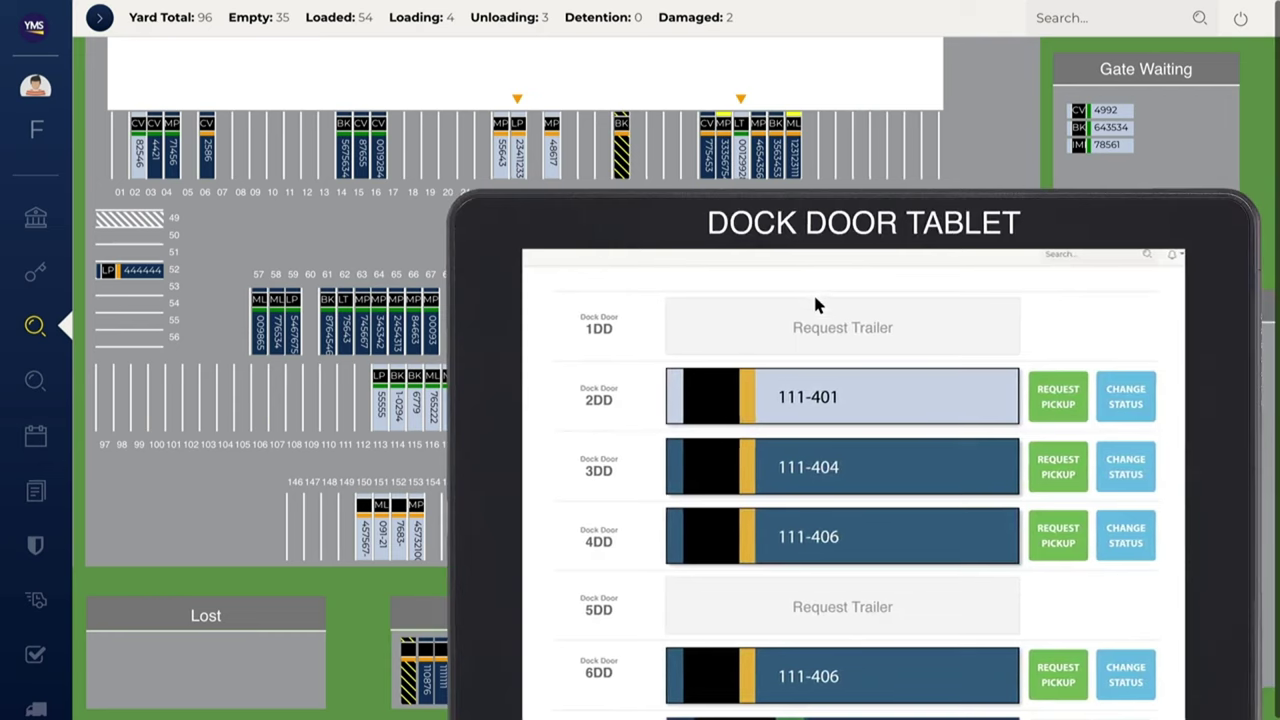
- Request trailer 111-254 for dock door 1DD on the dock door tablet, searching by FIFO, preferred carrier and lowest rate
left_click(813, 314)
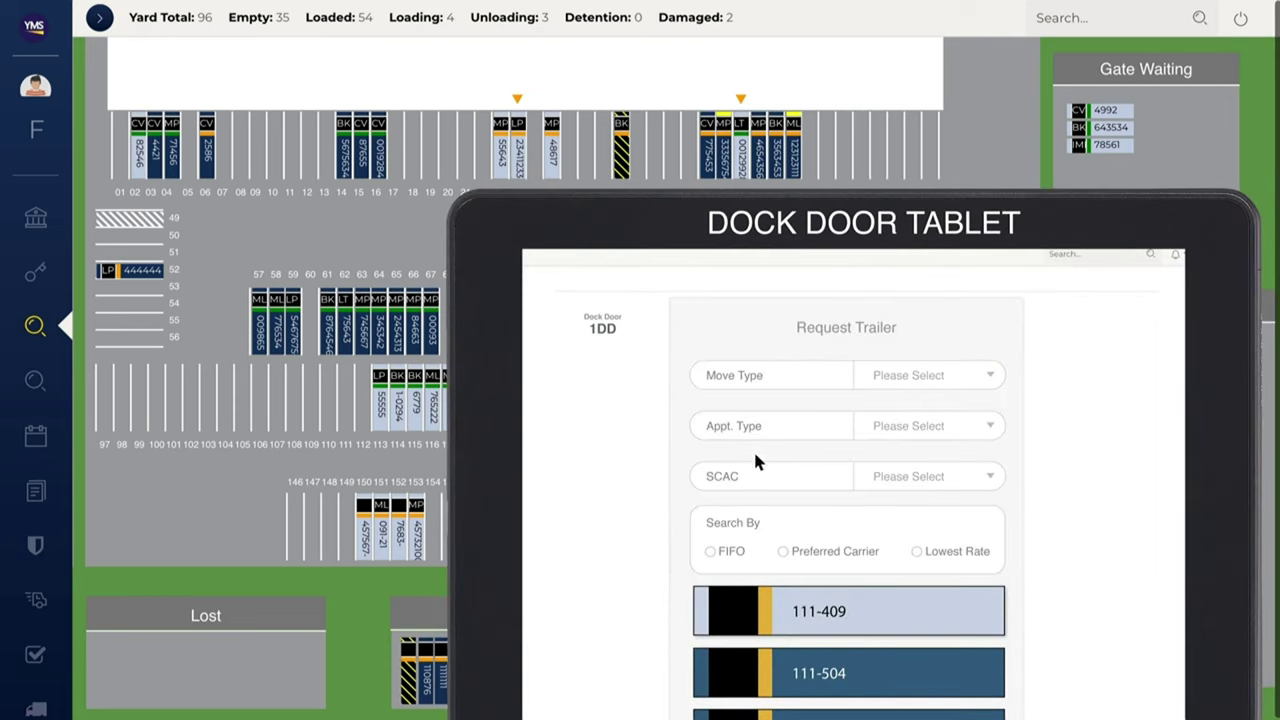
left_click(711, 552)
left_click(803, 552)
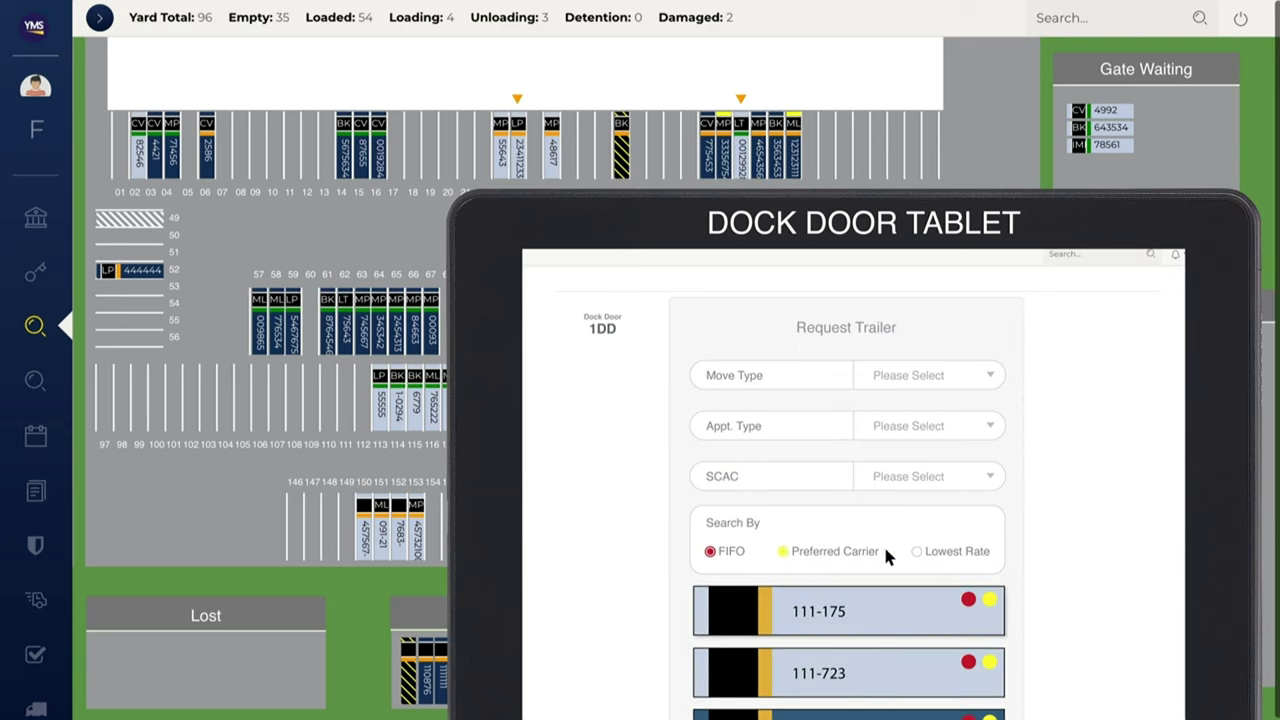
left_click(916, 552)
left_click(925, 703)
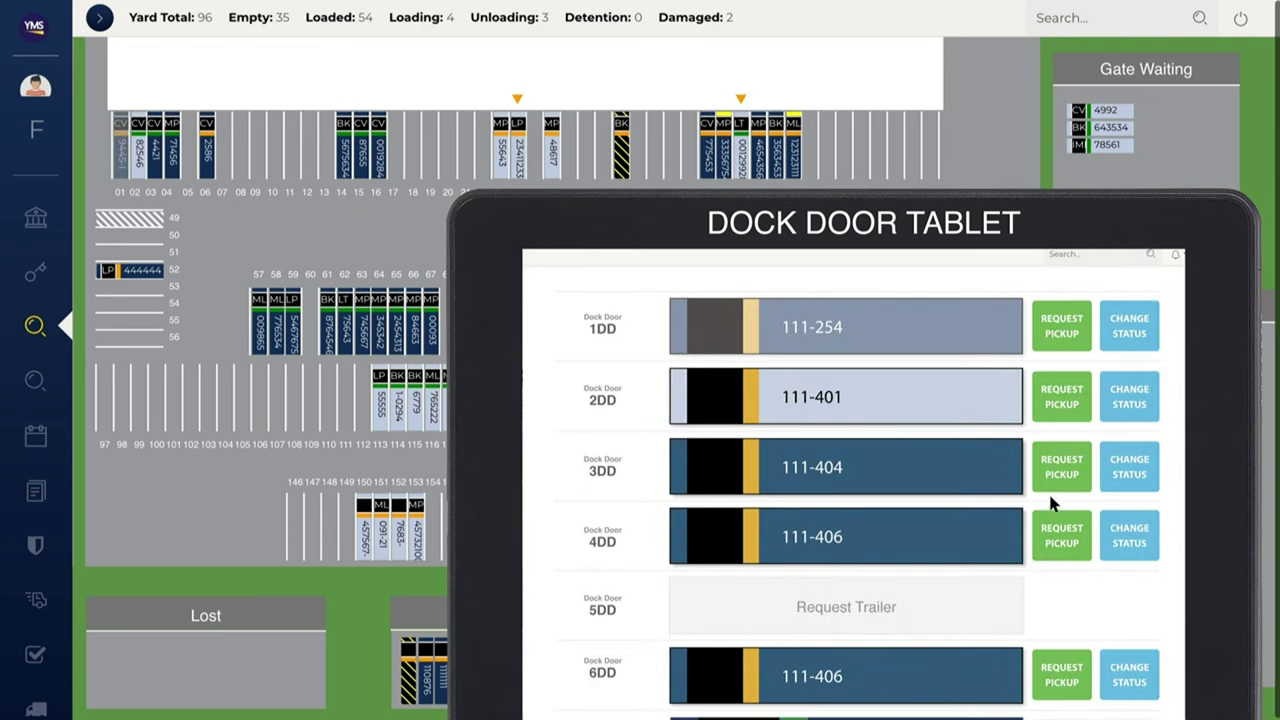
- Change the status of the trailer at dock door 2DD first to Loading and finally to Loaded
left_click(1118, 400)
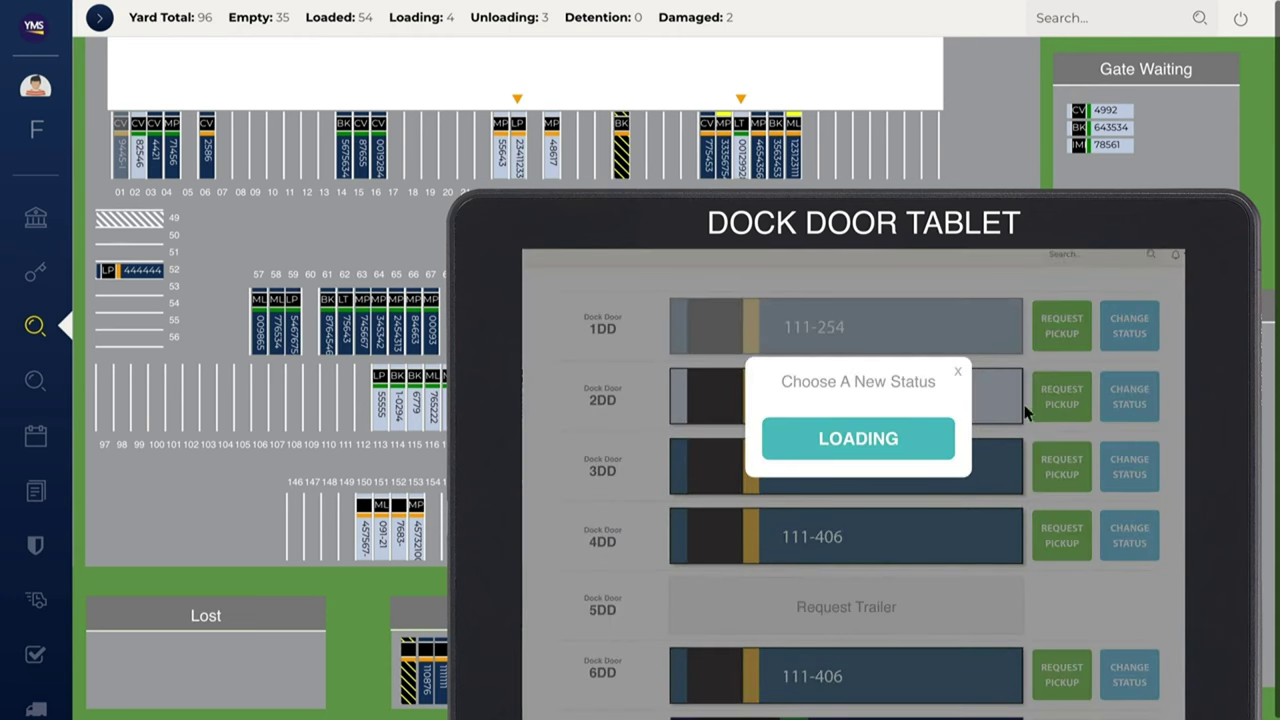
left_click(926, 433)
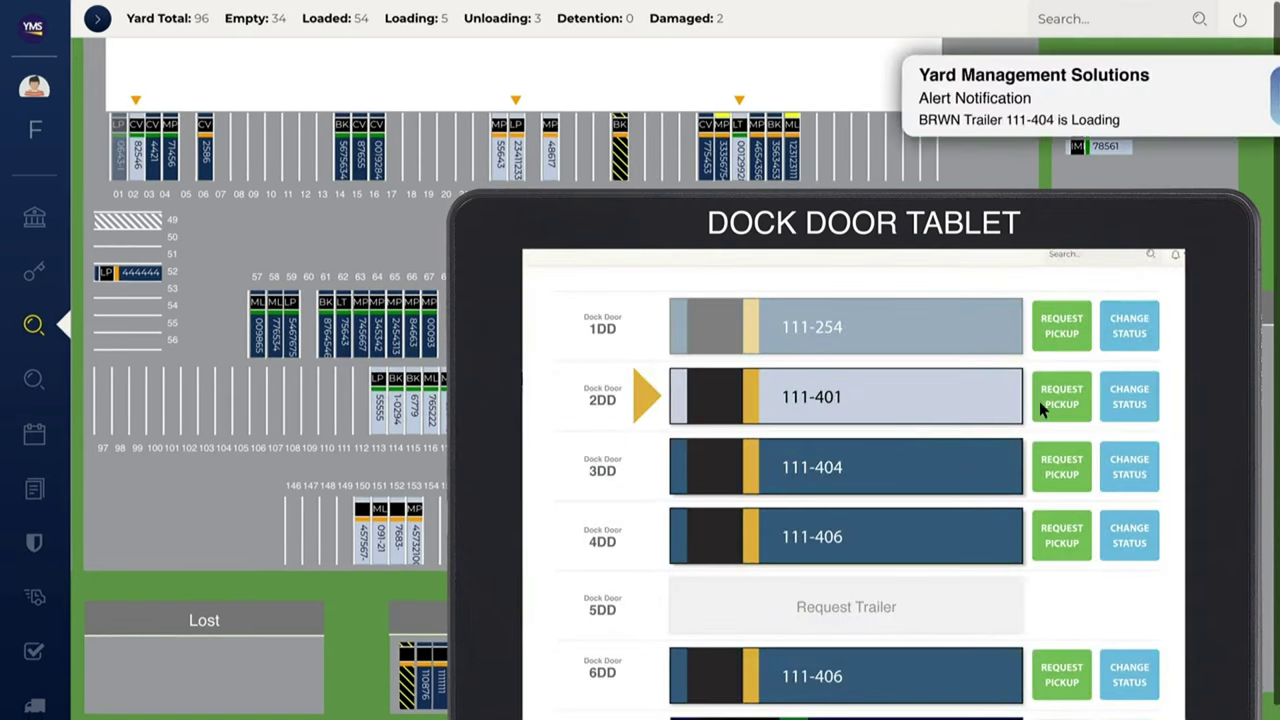
left_click(1110, 396)
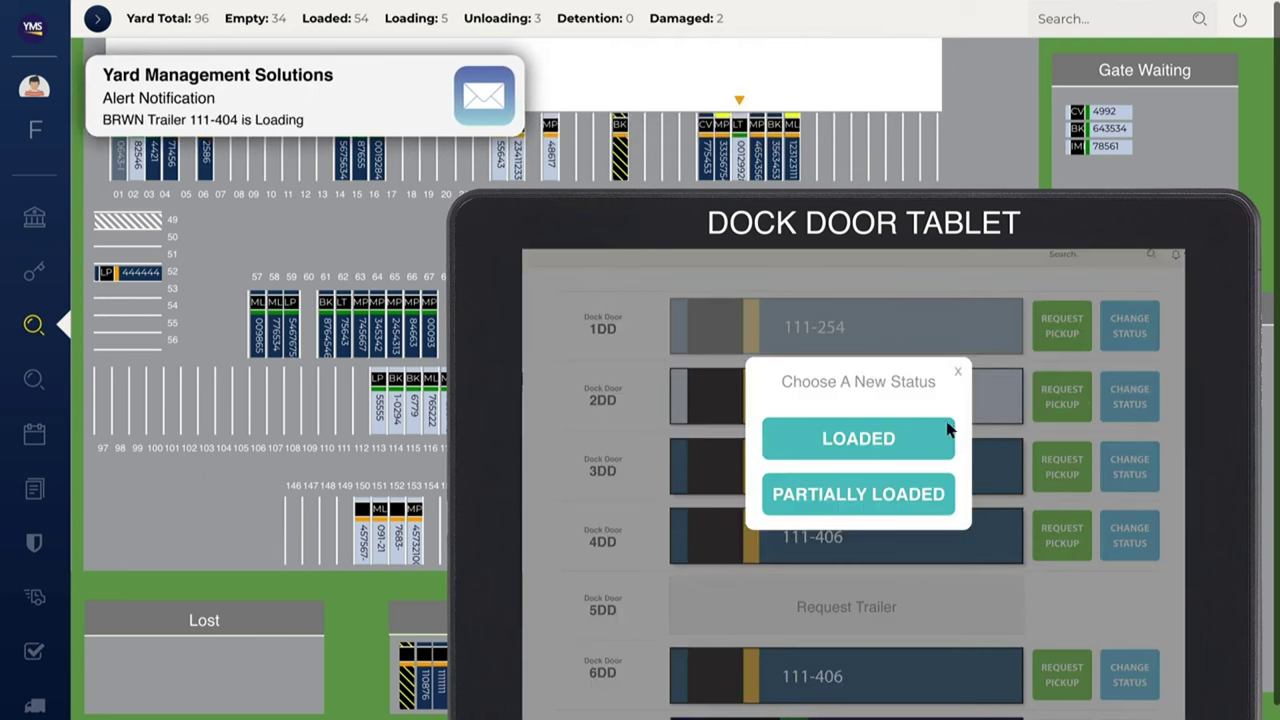
left_click(909, 442)
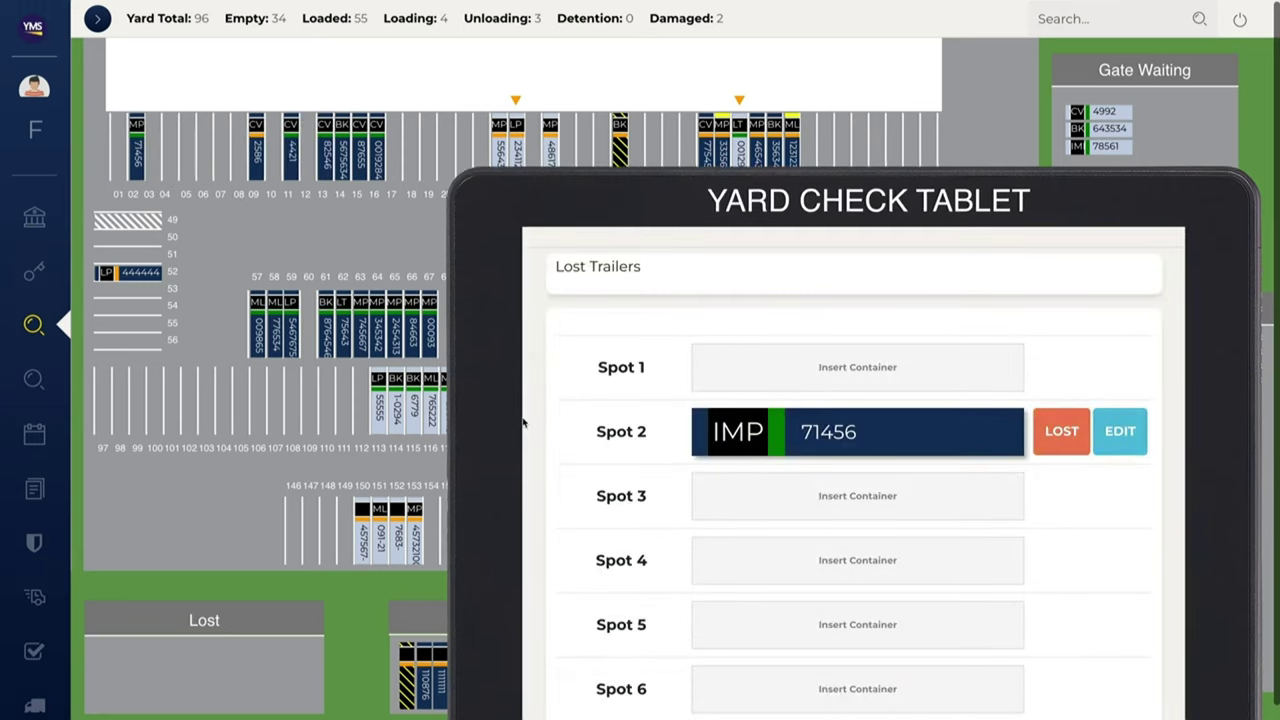
- Move container 71456 from spot 2 to spot 4 on the yard check tablet and confirm the move
left_click_drag(900, 431, 898, 558)
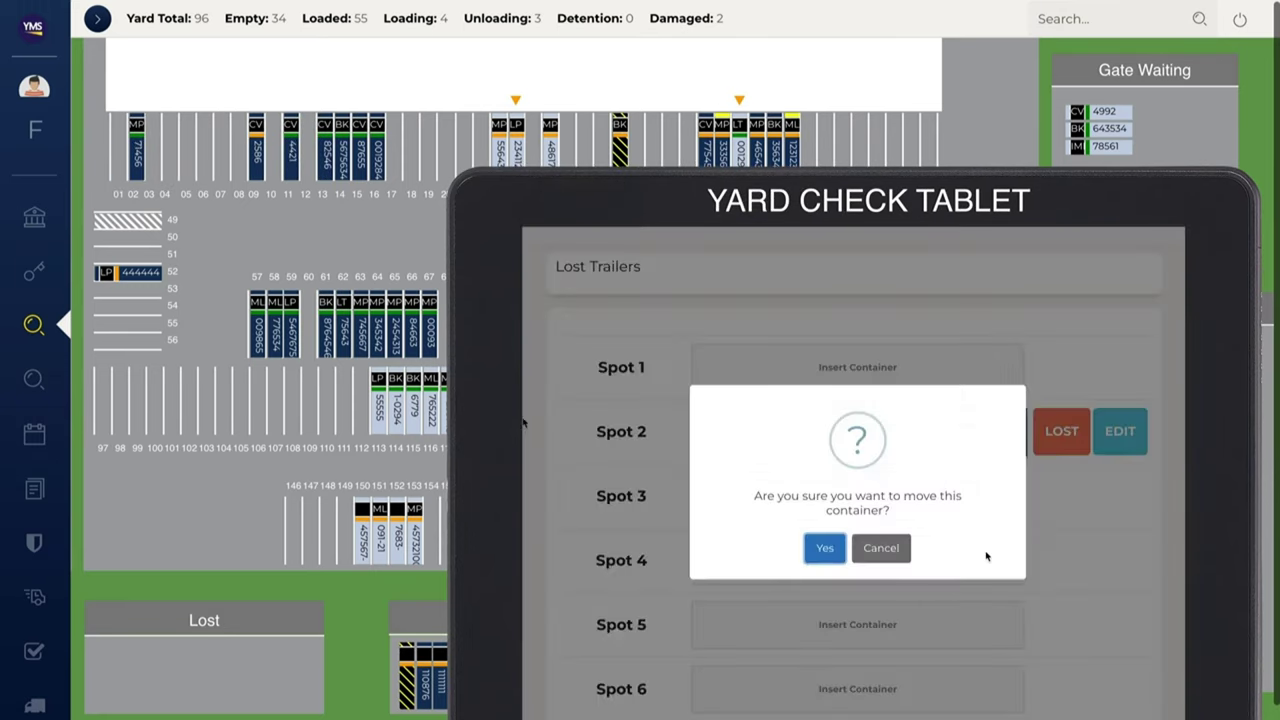
left_click(825, 548)
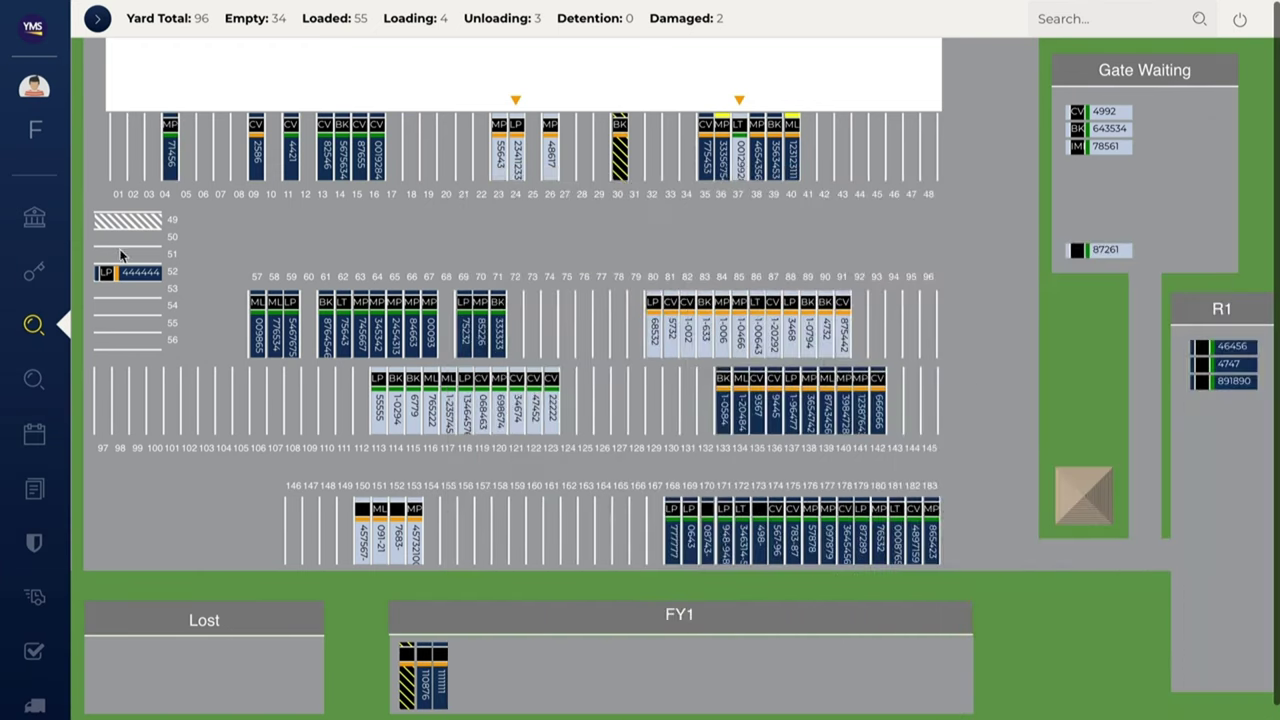
- Open the Current Inventory report
mouse_move(66, 363)
left_click(78, 470)
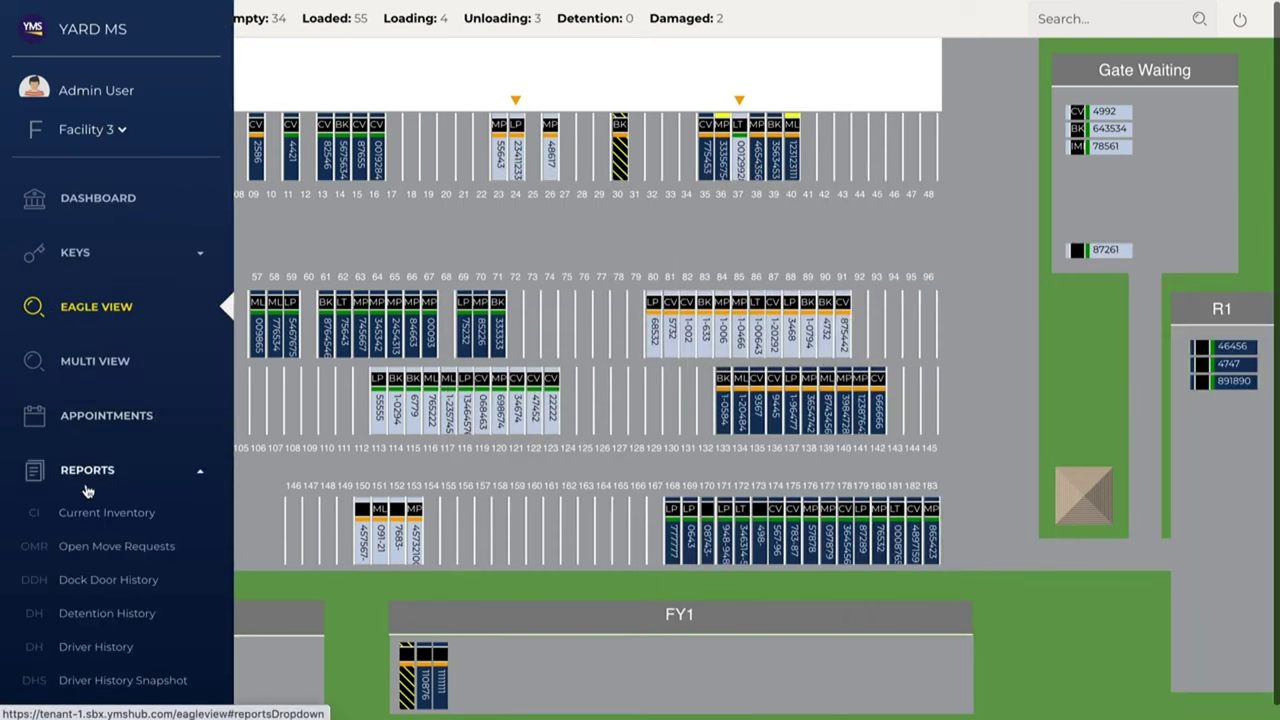
left_click(92, 511)
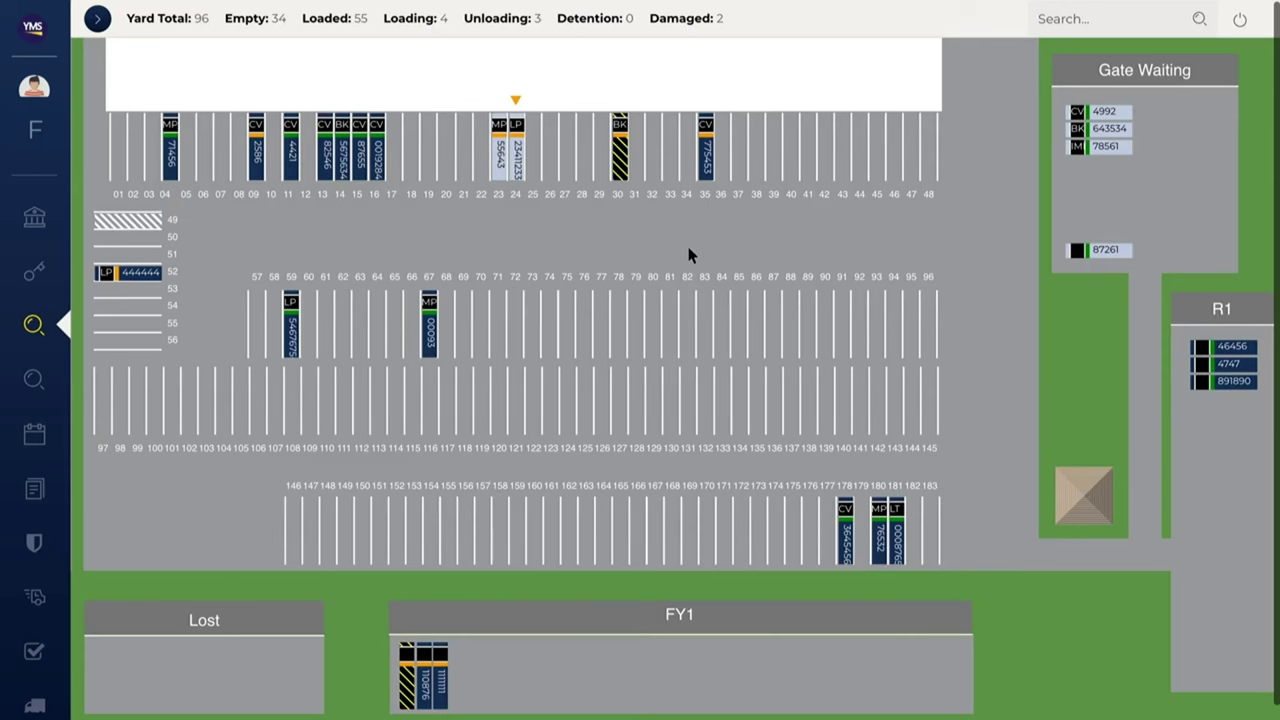
- Switch from the Eagle View yard map to the appointments
mouse_move(497, 168)
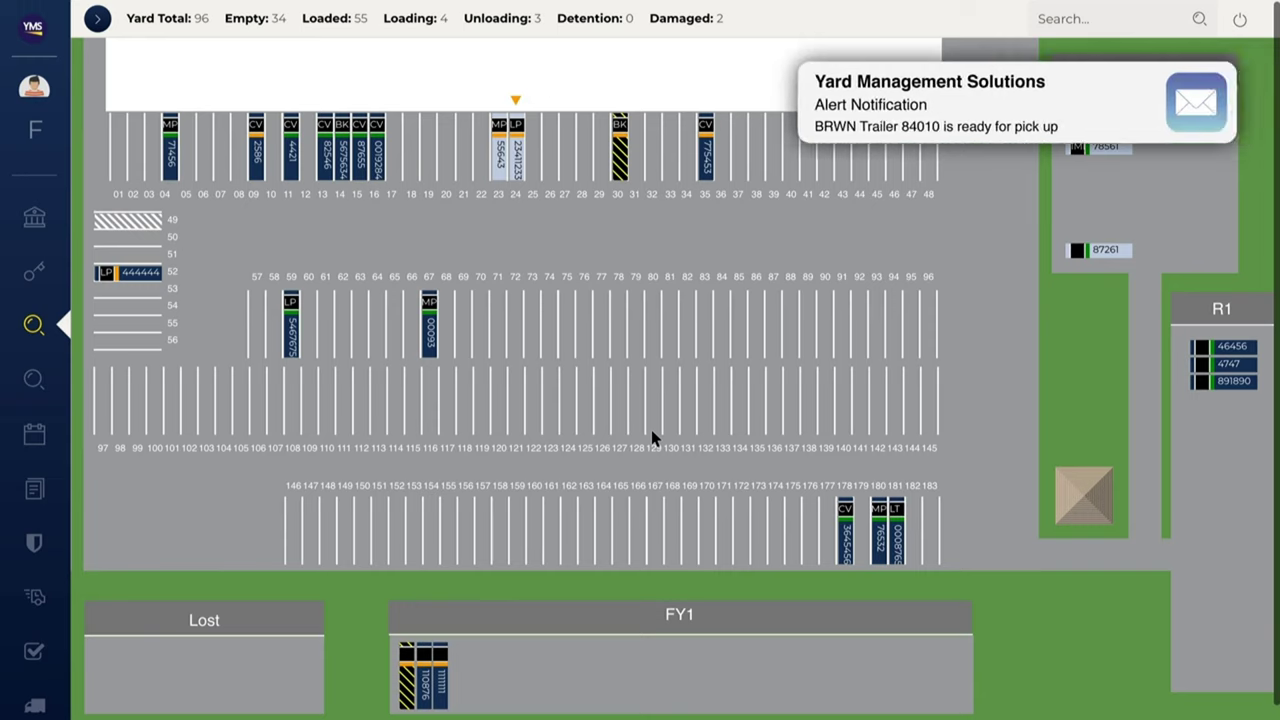
left_click(97, 18)
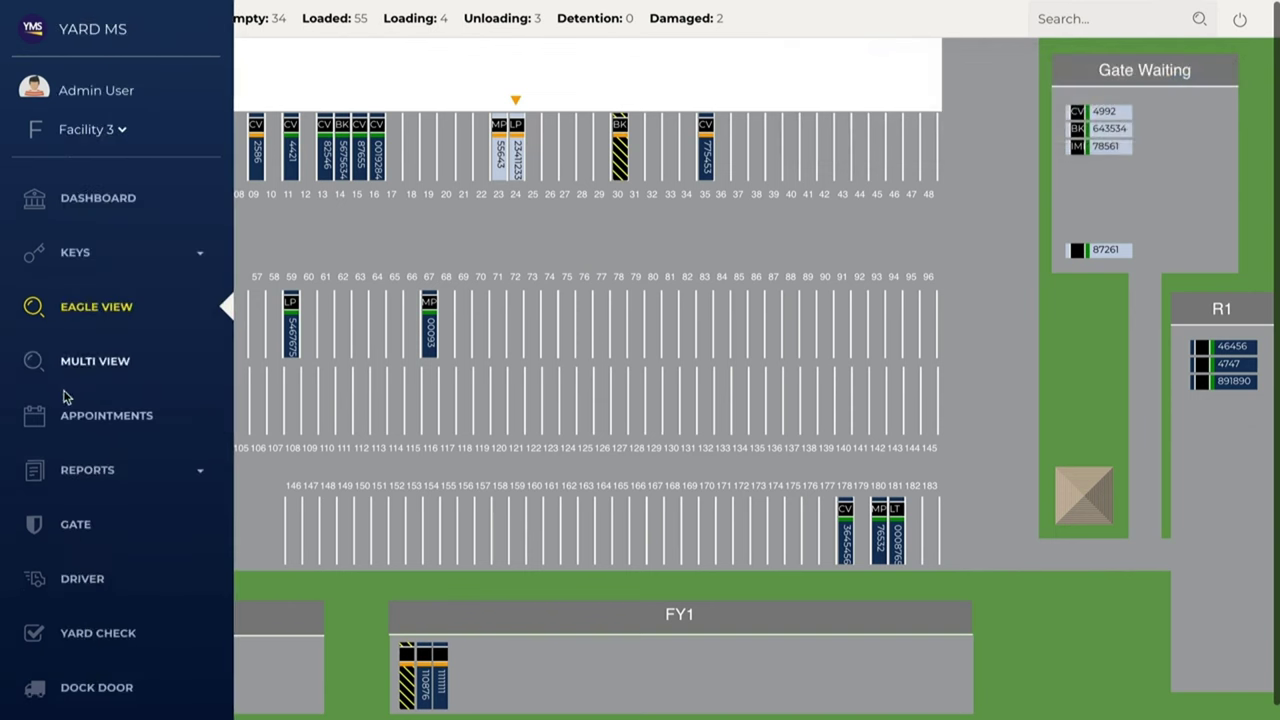
left_click(103, 415)
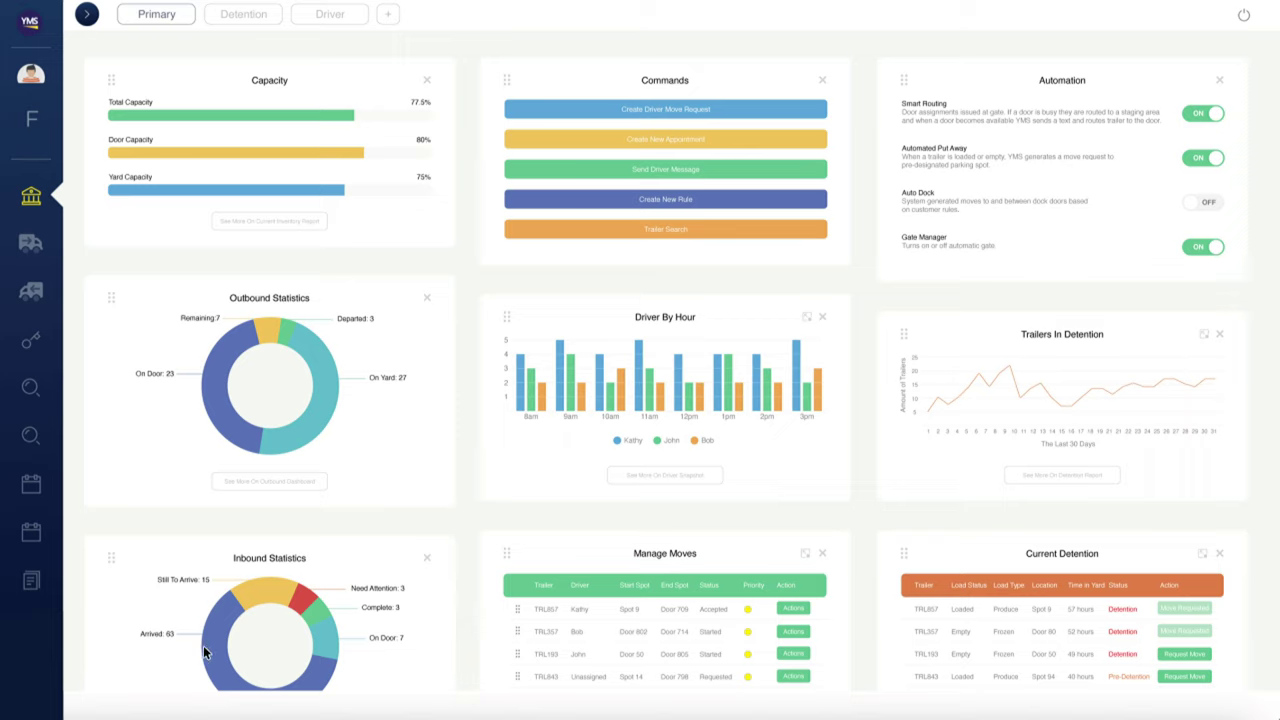
- Examine the inbound items that need attention, close the list, and turn on Auto Dock automation on the Primary dashboard
left_click(301, 599)
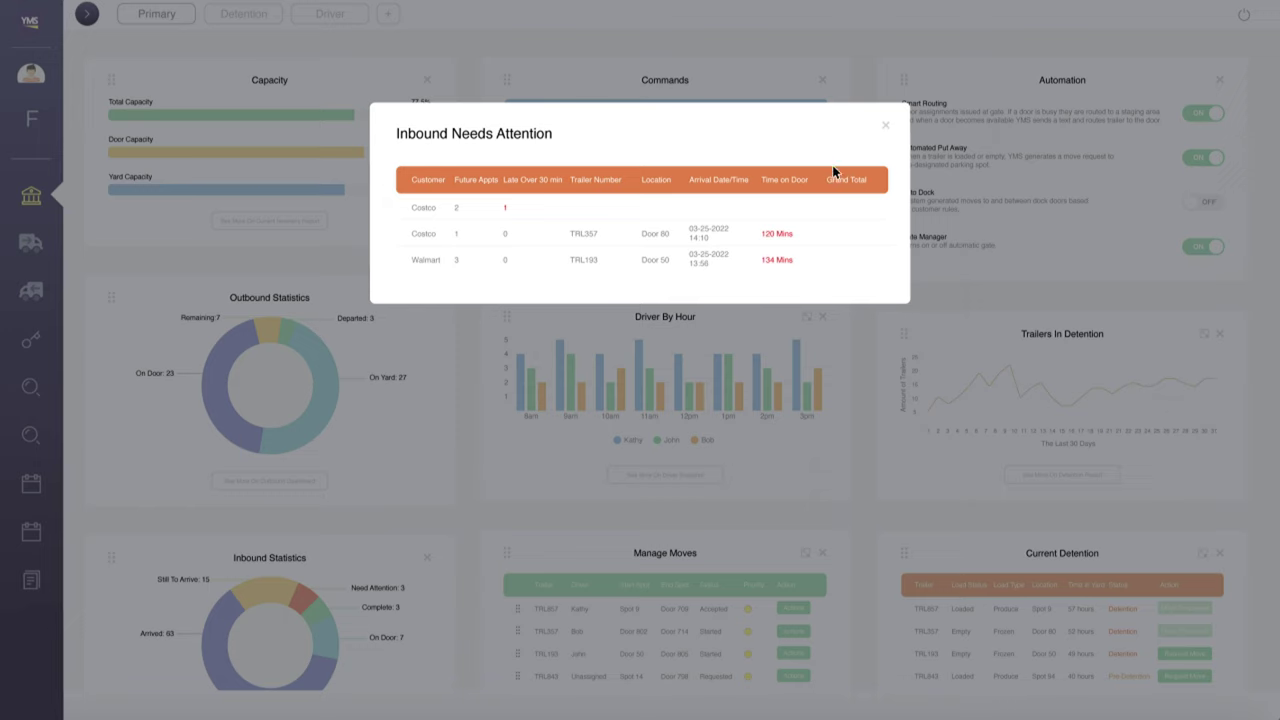
left_click(885, 128)
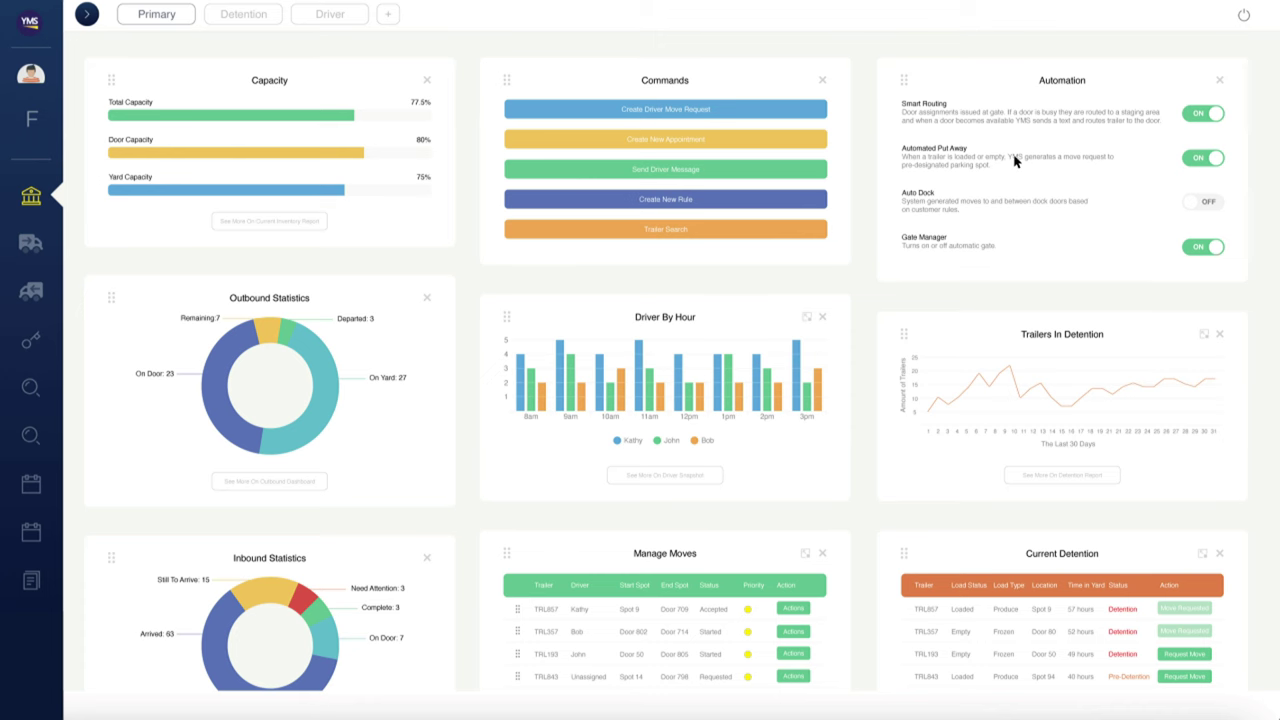
left_click(1202, 202)
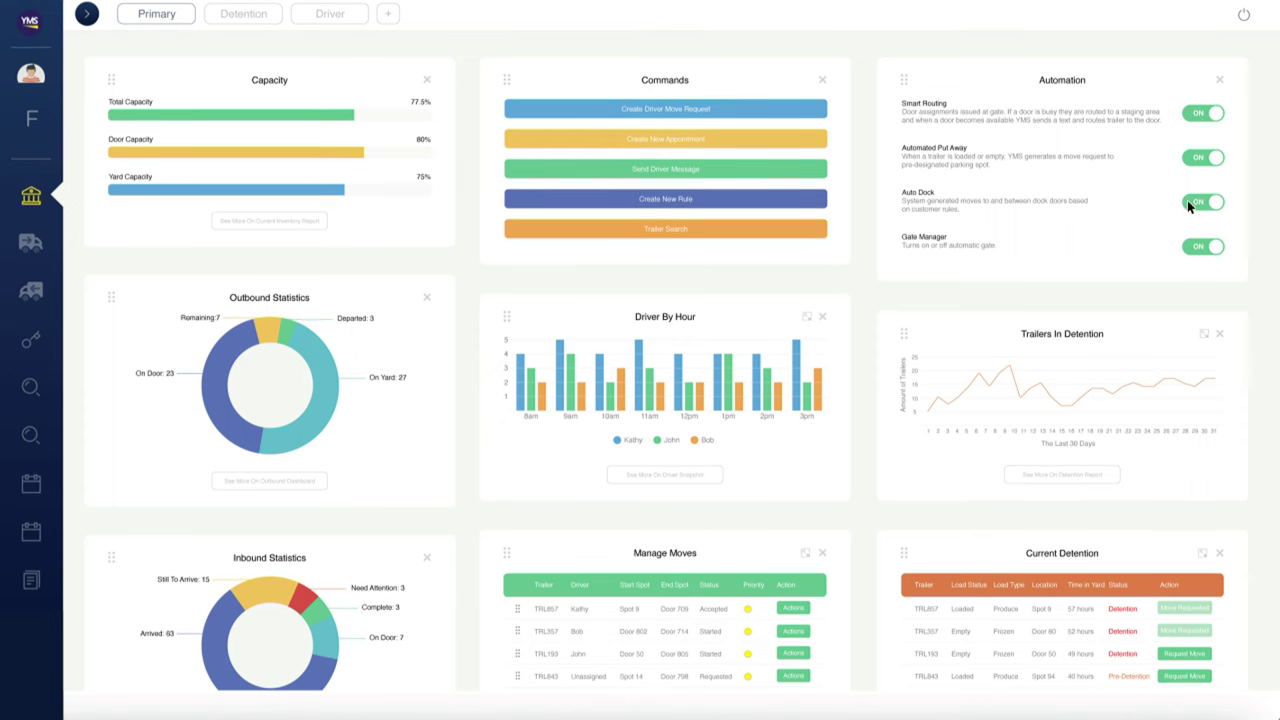
- Create a new appointment with the move type Outbound from the dashboard commands
left_click(672, 140)
left_click(331, 130)
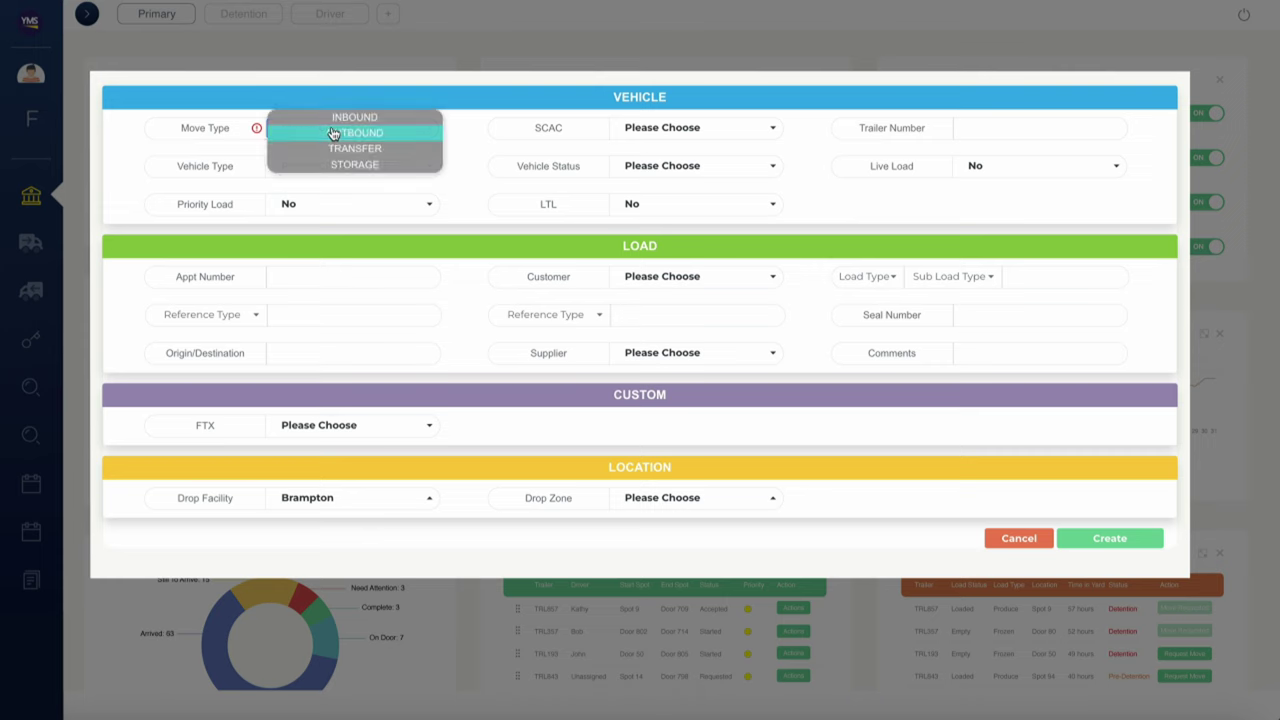
left_click(333, 133)
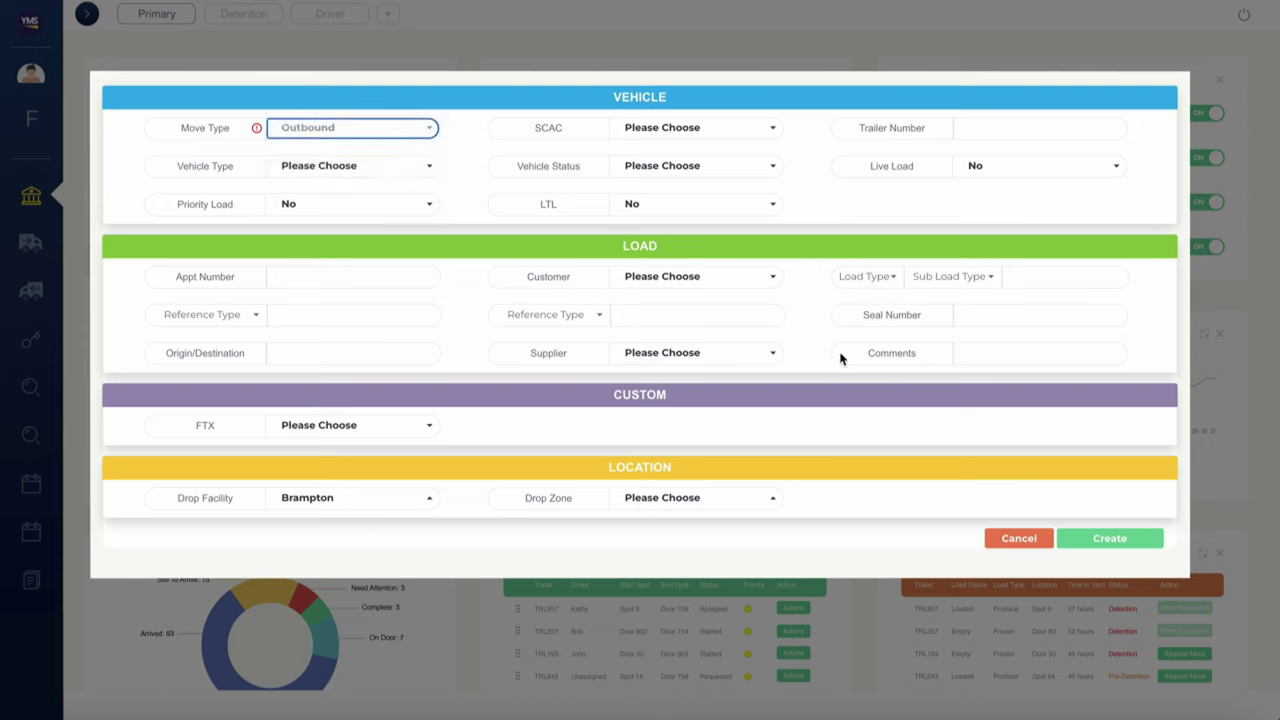
left_click(1072, 527)
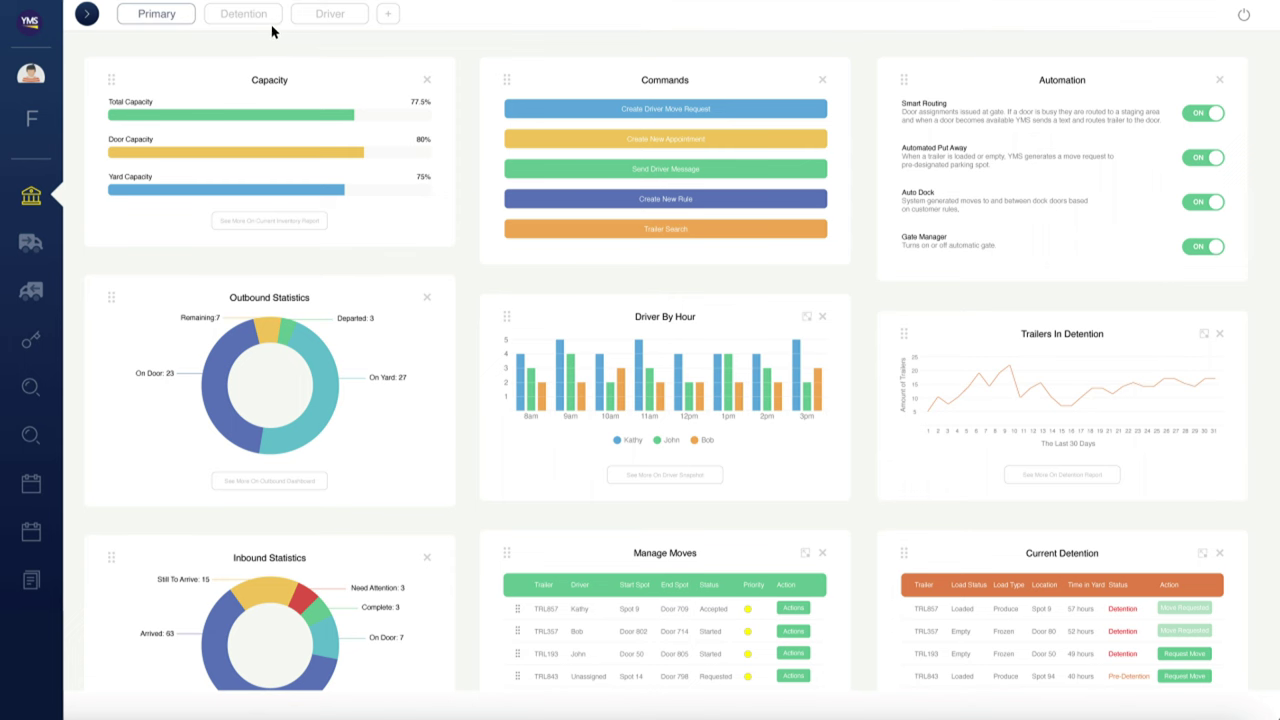
- From the Detention dashboard, create a move request for detained trailer TRL193 to Dock Door spot 48
left_click(237, 16)
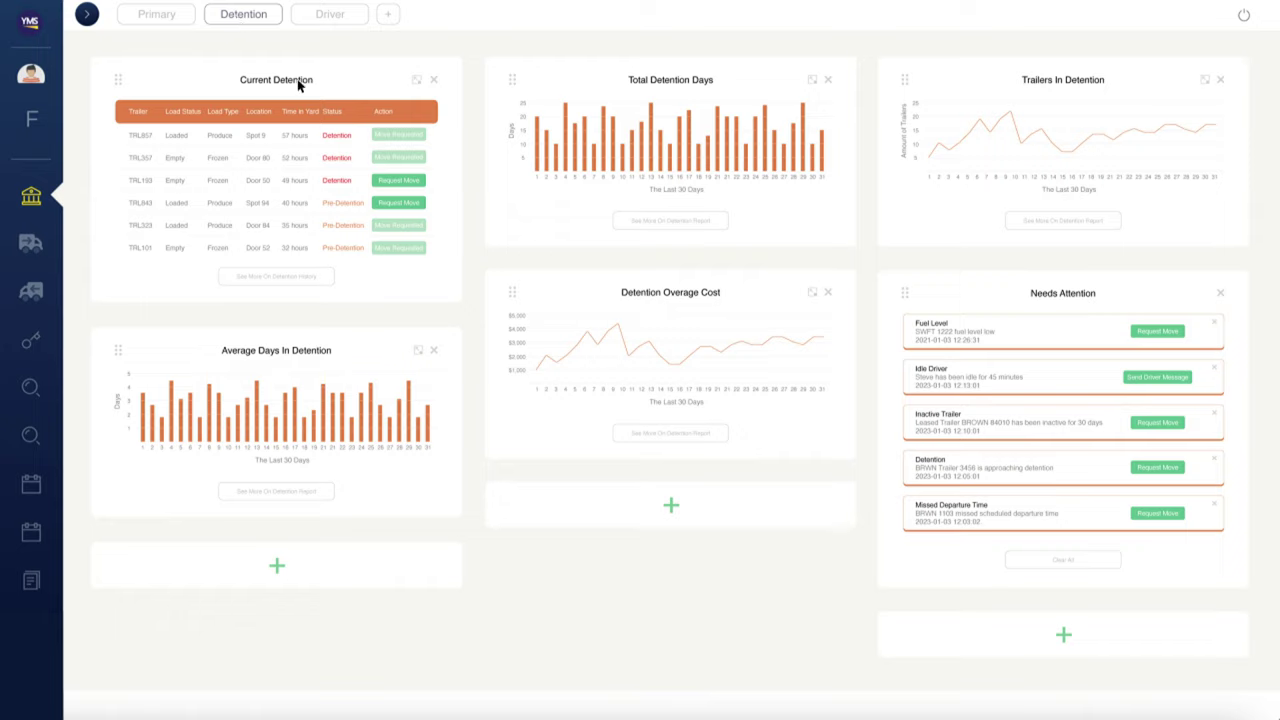
left_click(398, 180)
left_click(508, 276)
left_click(522, 325)
left_click(734, 284)
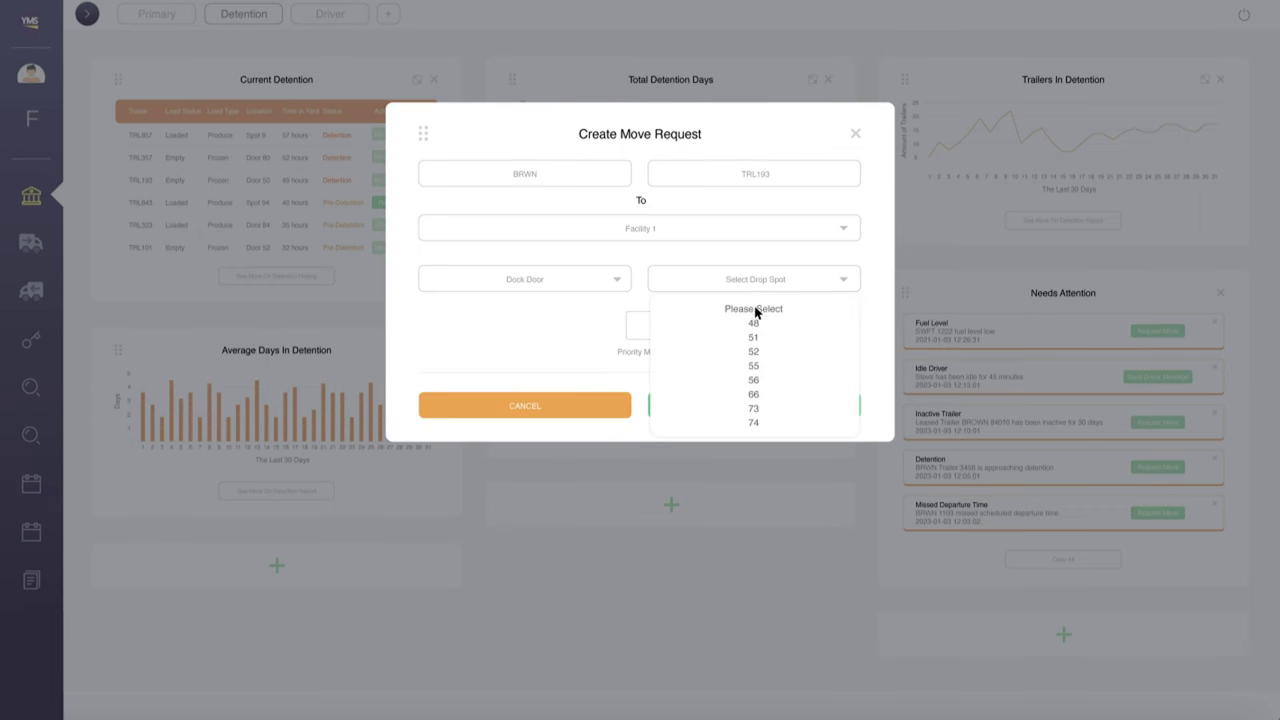
left_click(754, 325)
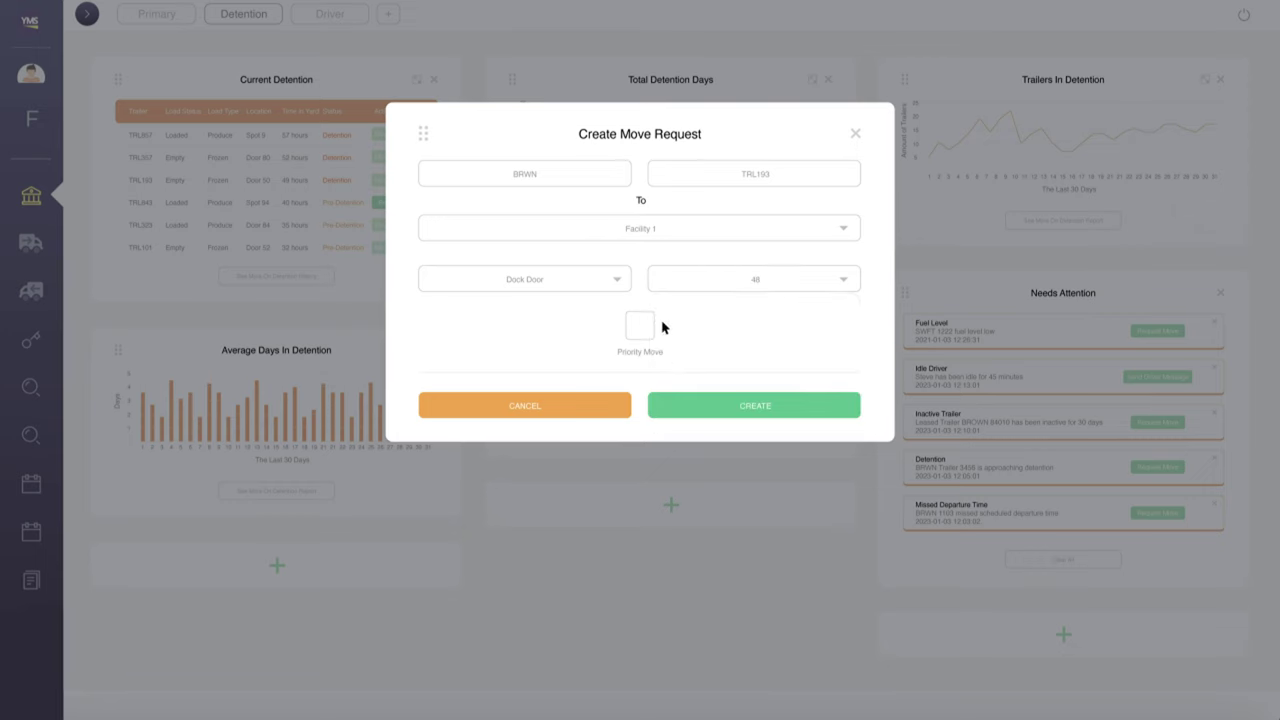
left_click(749, 405)
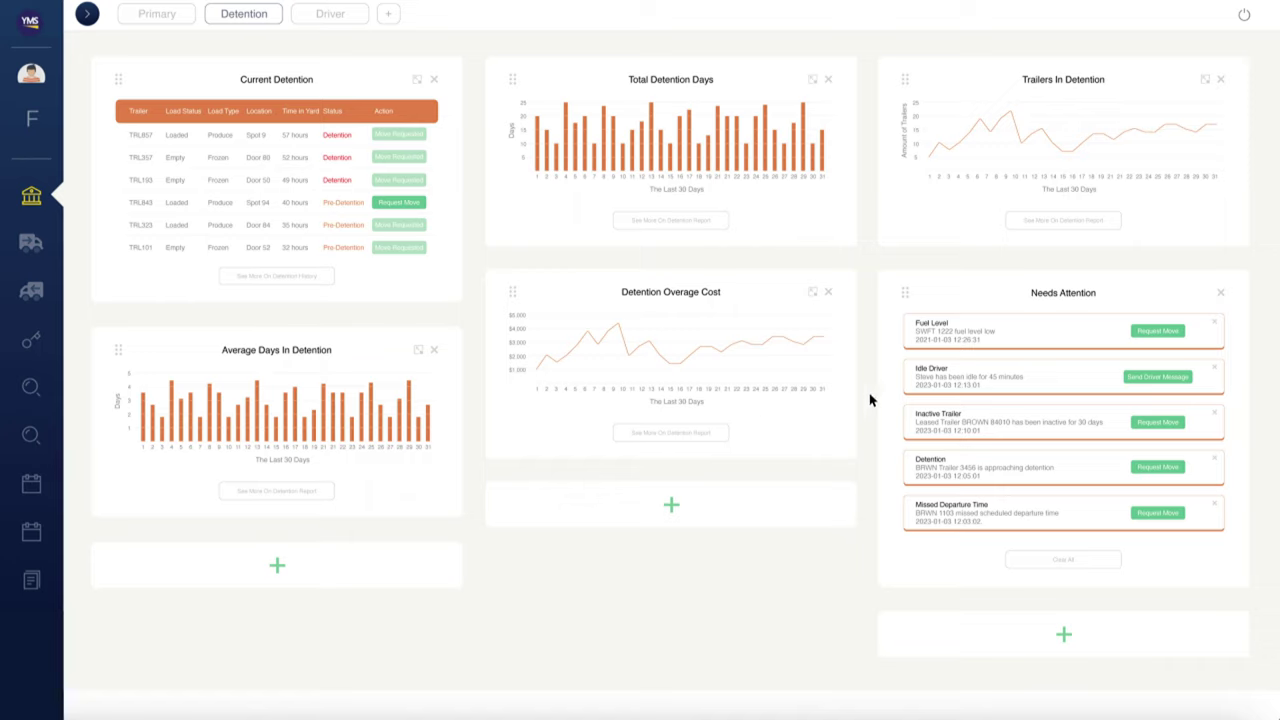
- Send the idle driver in the Needs Attention list the message "Please Come To My Office"
left_click(1153, 377)
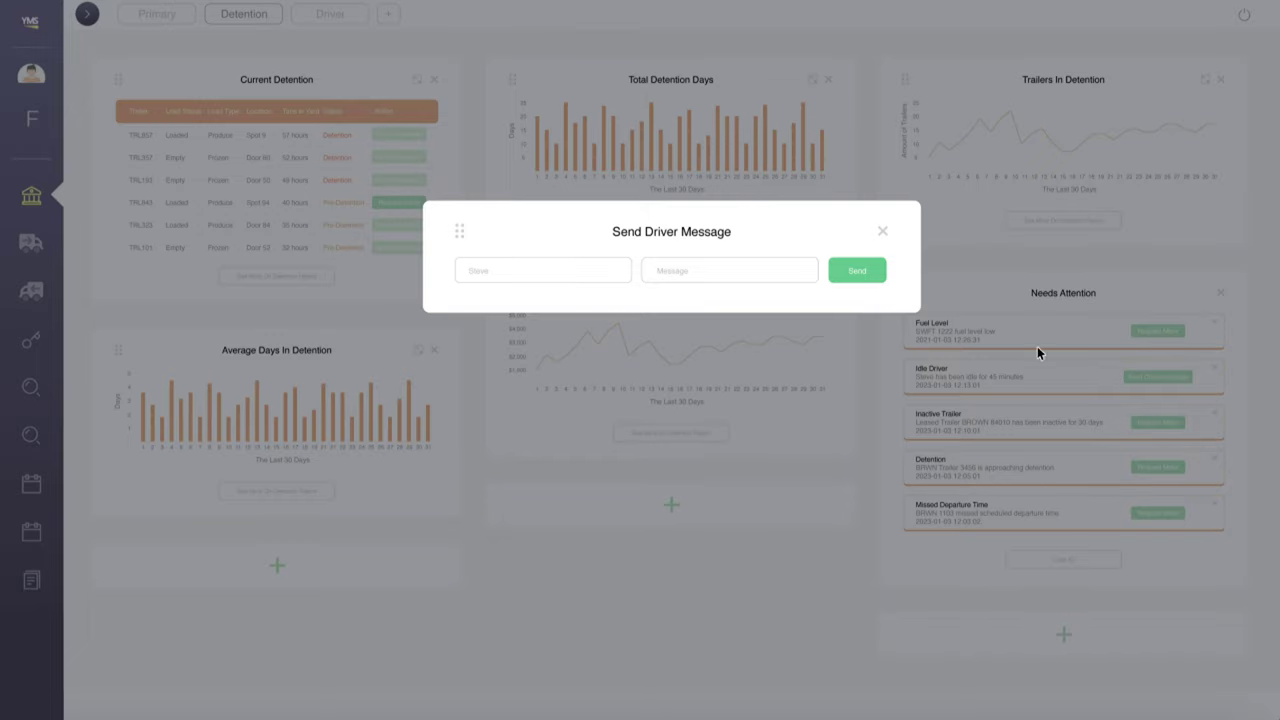
left_click(714, 272)
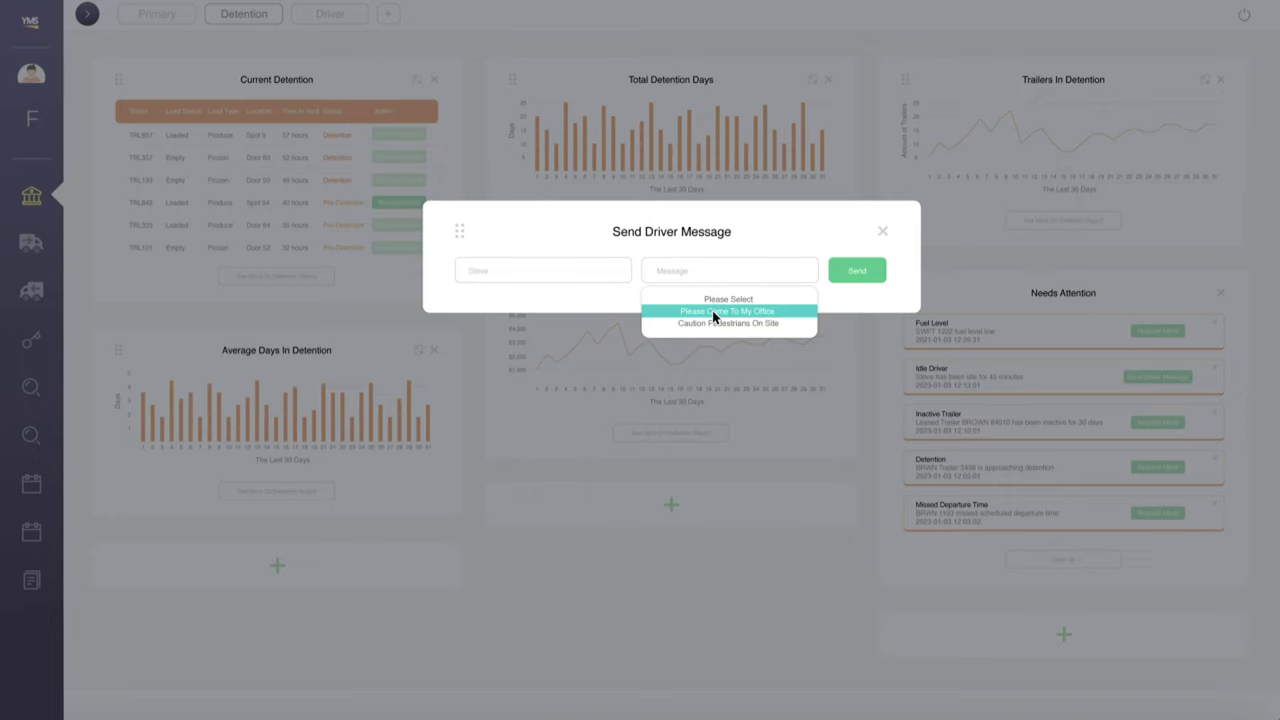
left_click(712, 310)
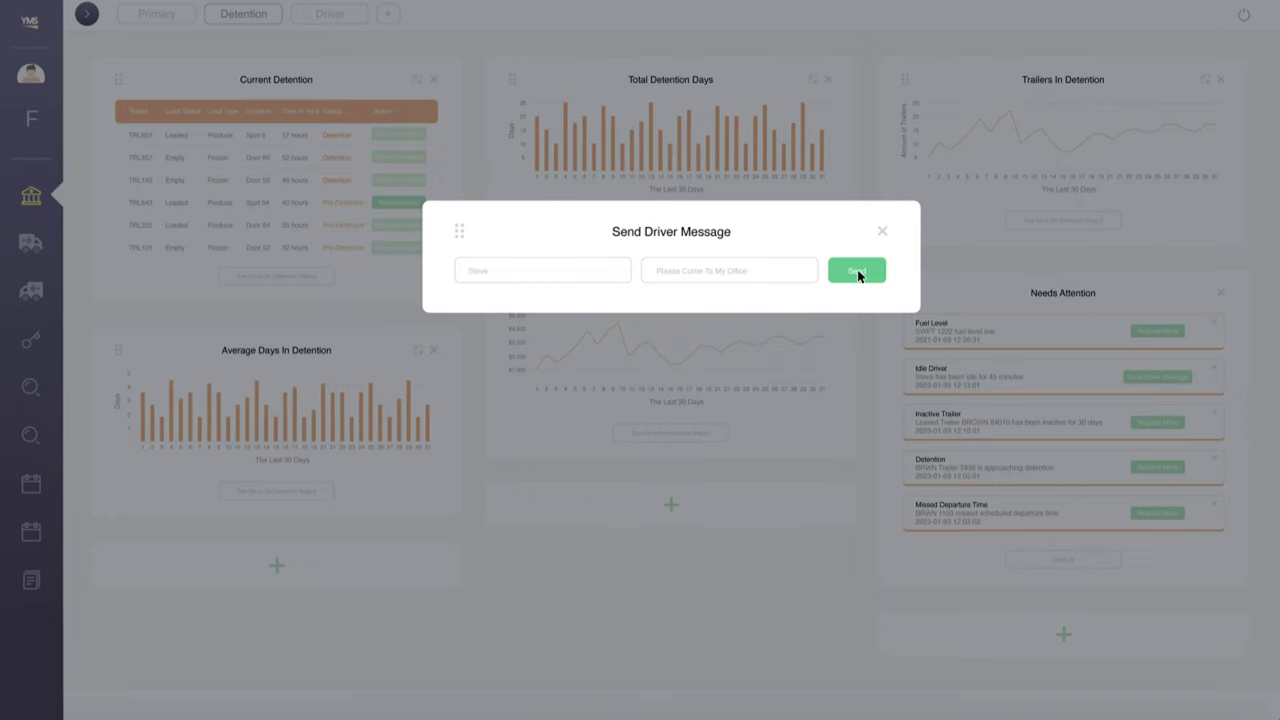
left_click(857, 269)
- Enlarge the Detention Overage Cost chart, view it for the Last 7 Days, and close it
left_click(812, 293)
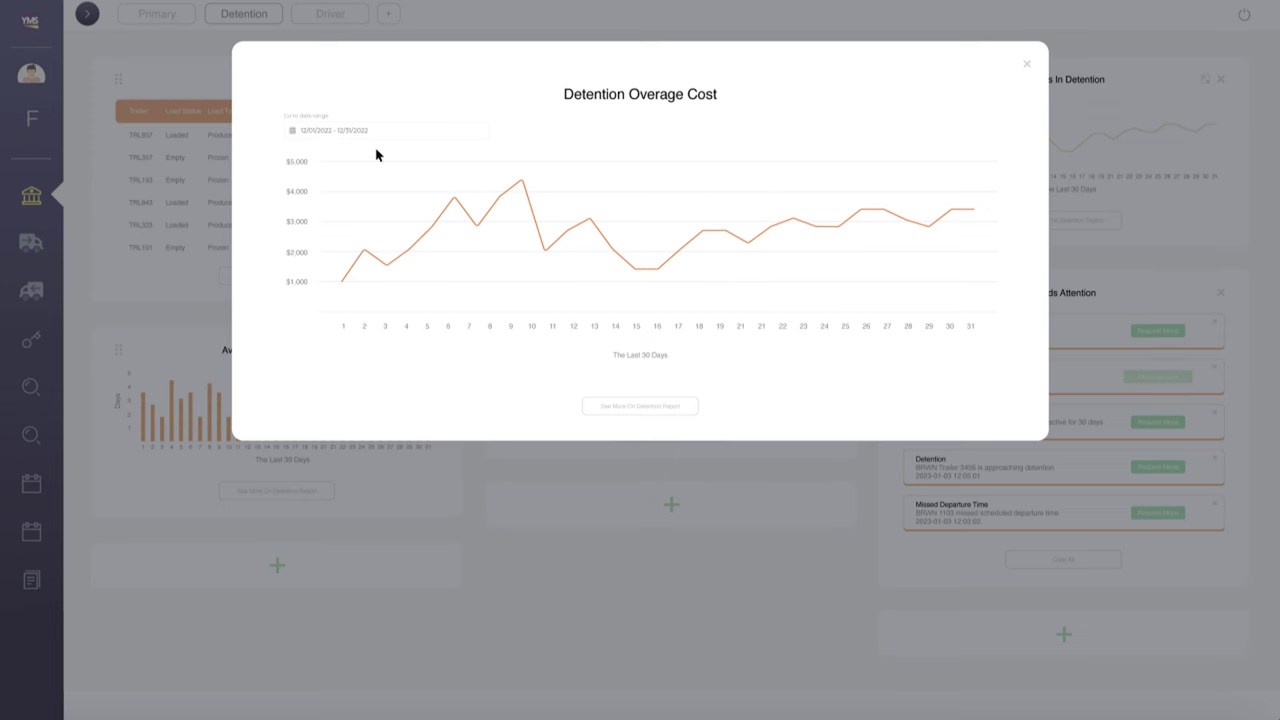
left_click(321, 132)
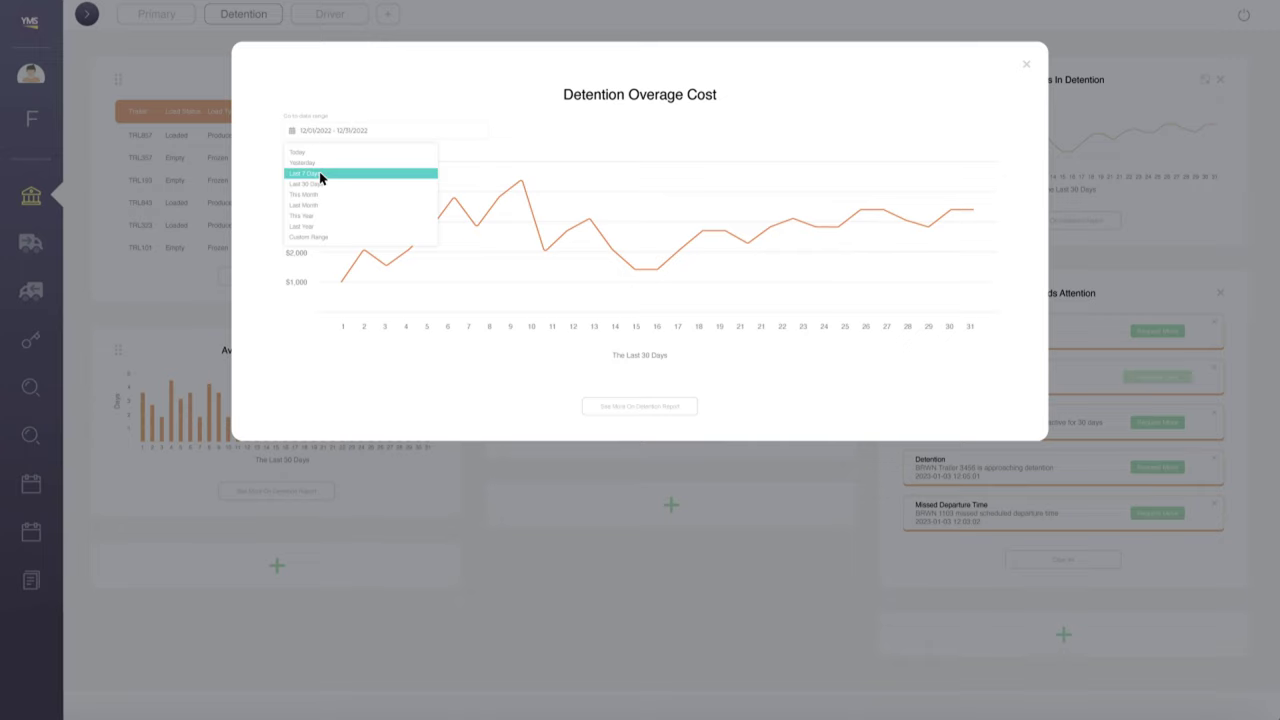
left_click(320, 175)
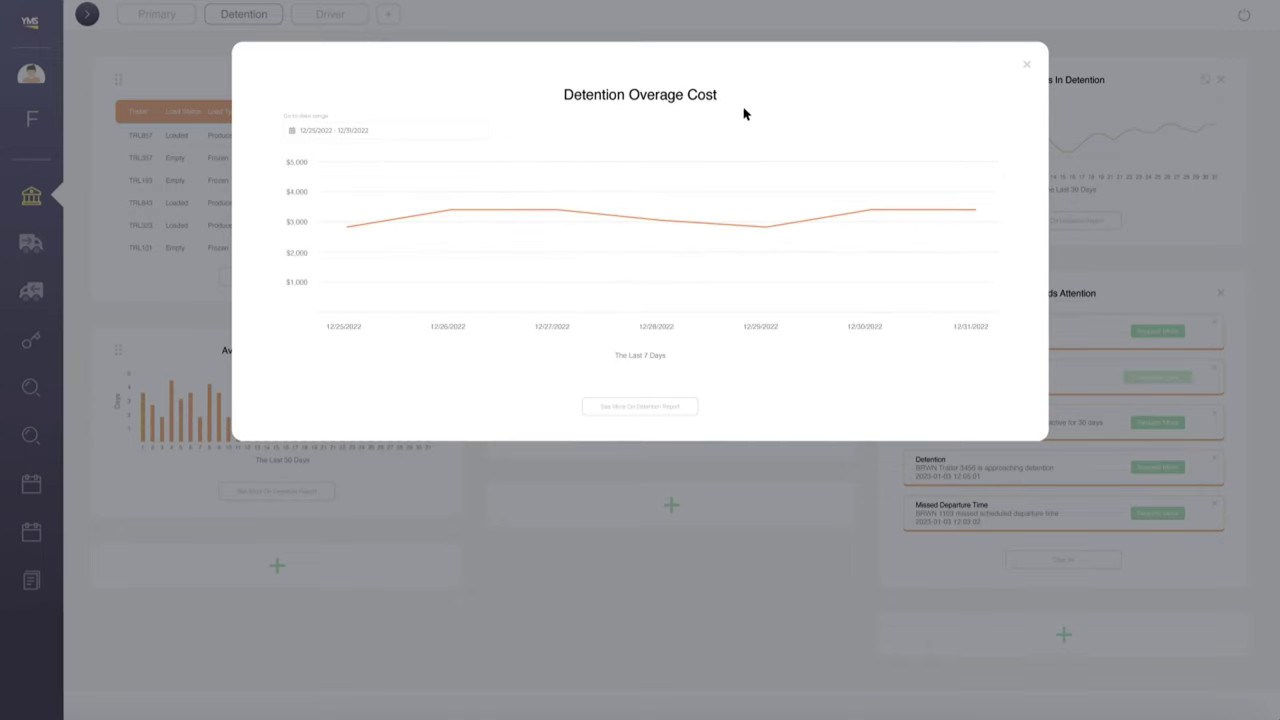
left_click(1026, 64)
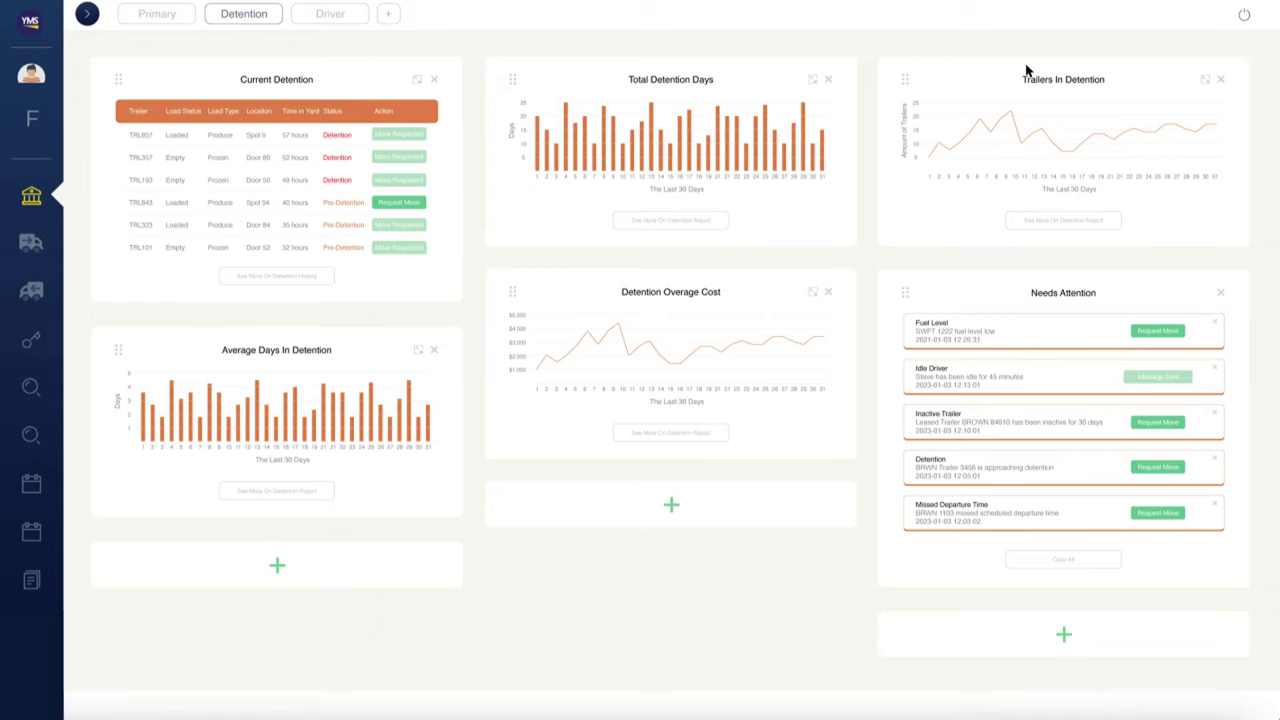
- On the Driver dashboard, reorder Manage Moves so that trailer TRL312 comes before TRL843
left_click(327, 16)
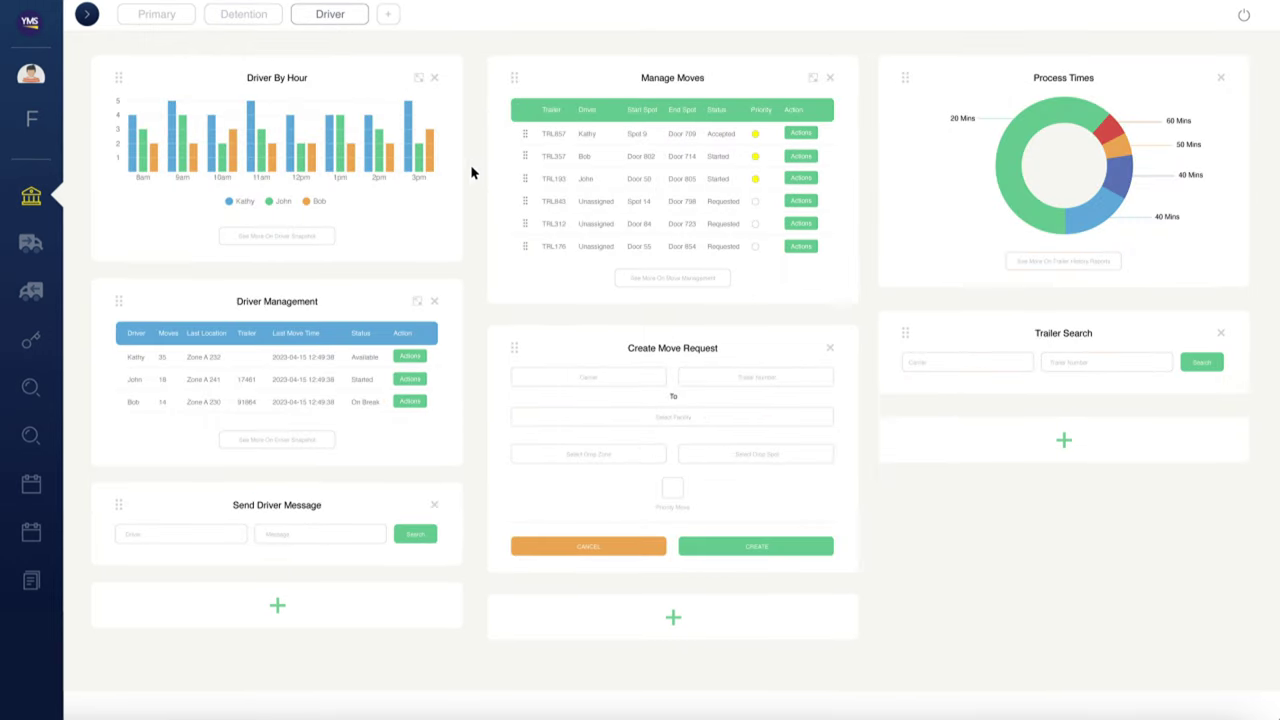
left_click_drag(523, 221, 520, 198)
- Search for carrier TSTR trailer 5454, view its appointment details, and close them without updating
left_click(915, 364)
type("TSTR")
left_click(1050, 366)
type("5454")
left_click(1189, 366)
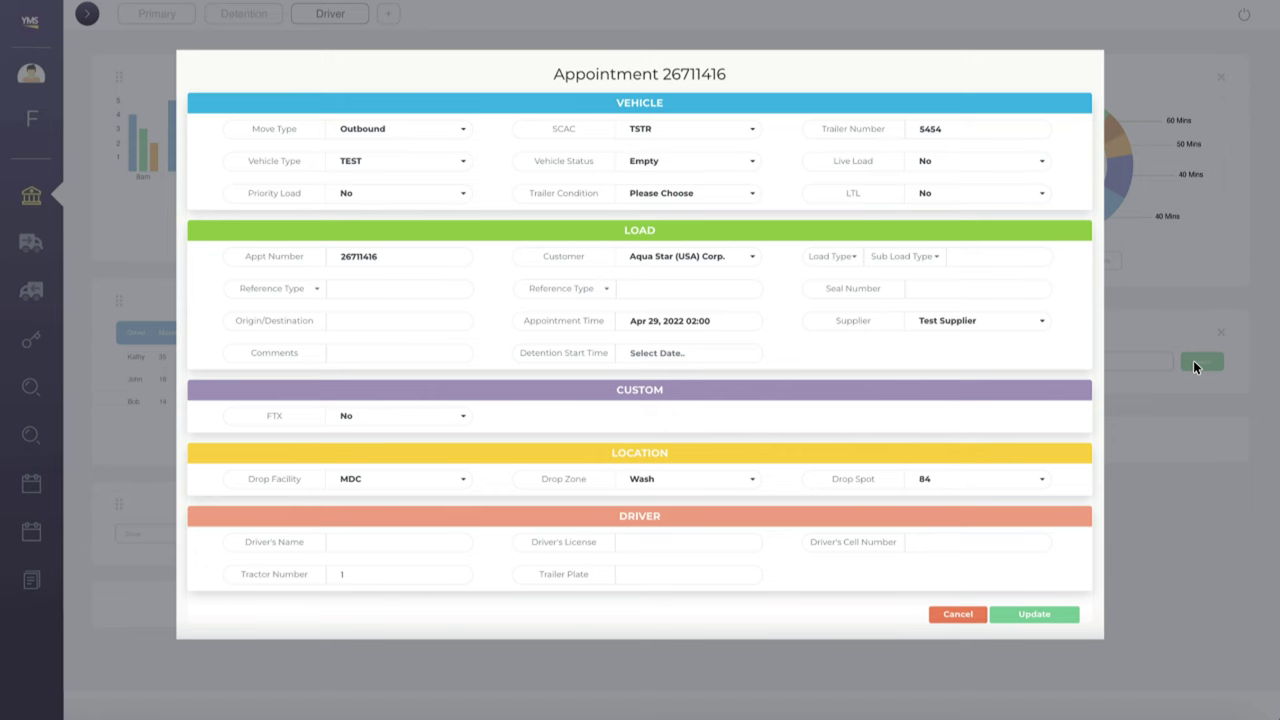
left_click(958, 613)
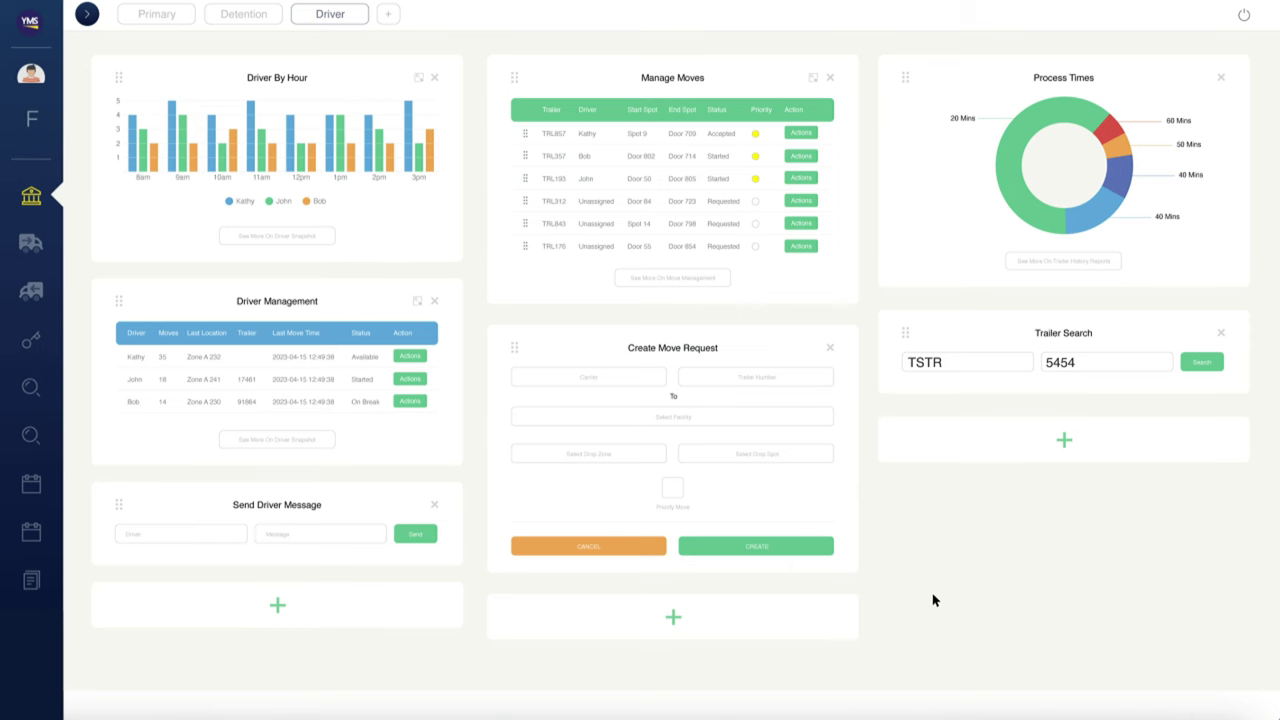
- On the Primary dashboard, move the Outbound Statistics widget beneath Commands in the middle column
left_click(155, 15)
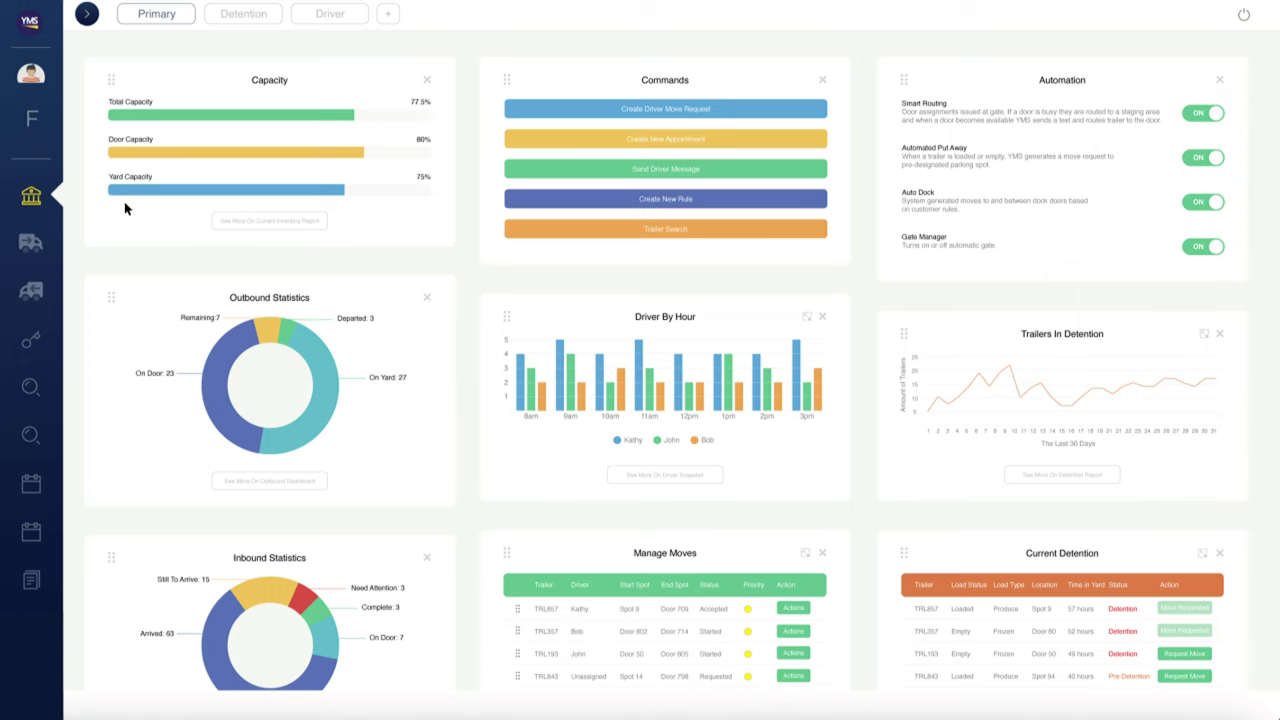
left_click_drag(112, 294, 476, 302)
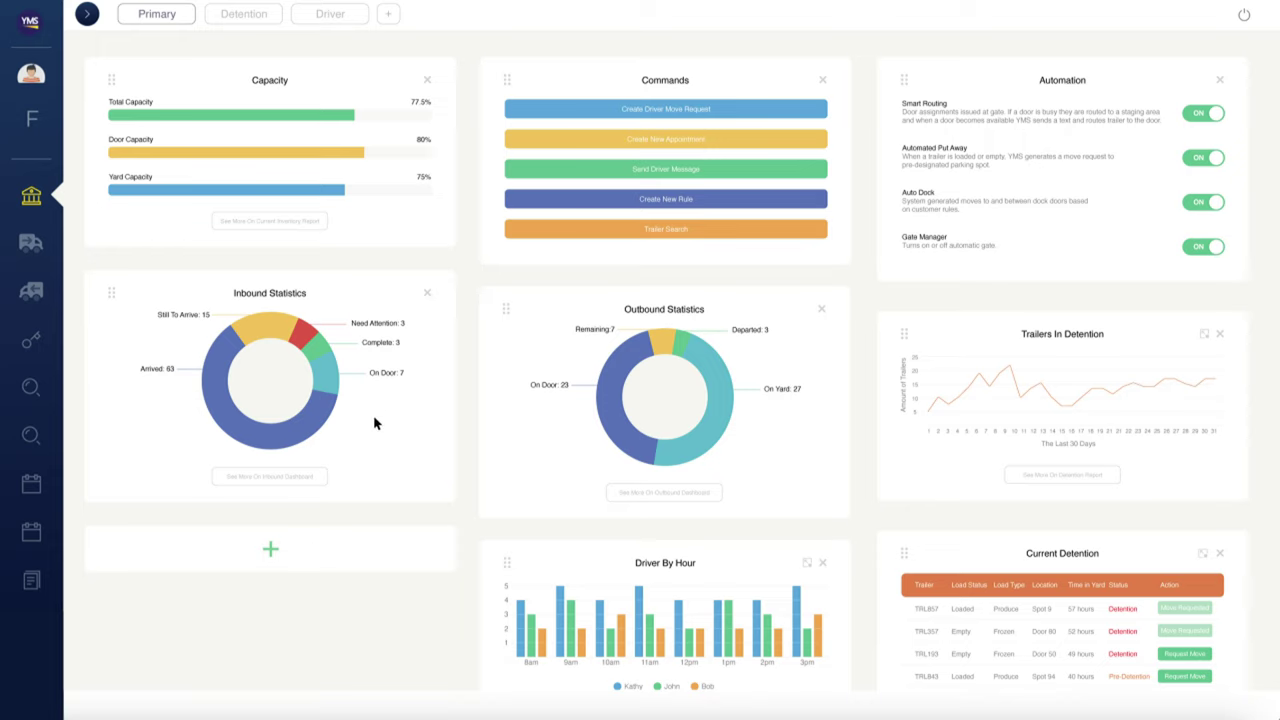
- Add the Appointment Statistics widget below Inbound Statistics on the Primary dashboard, and remove the Inbound Statistics widget
left_click(265, 549)
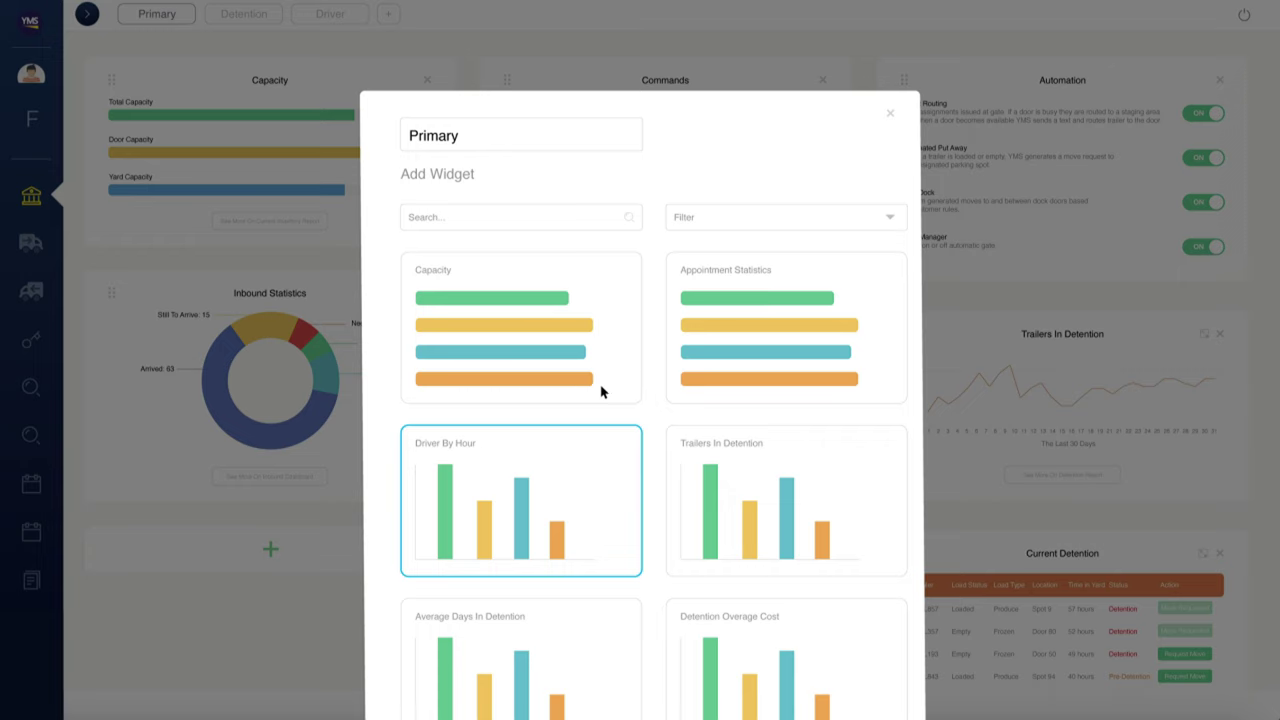
left_click(776, 304)
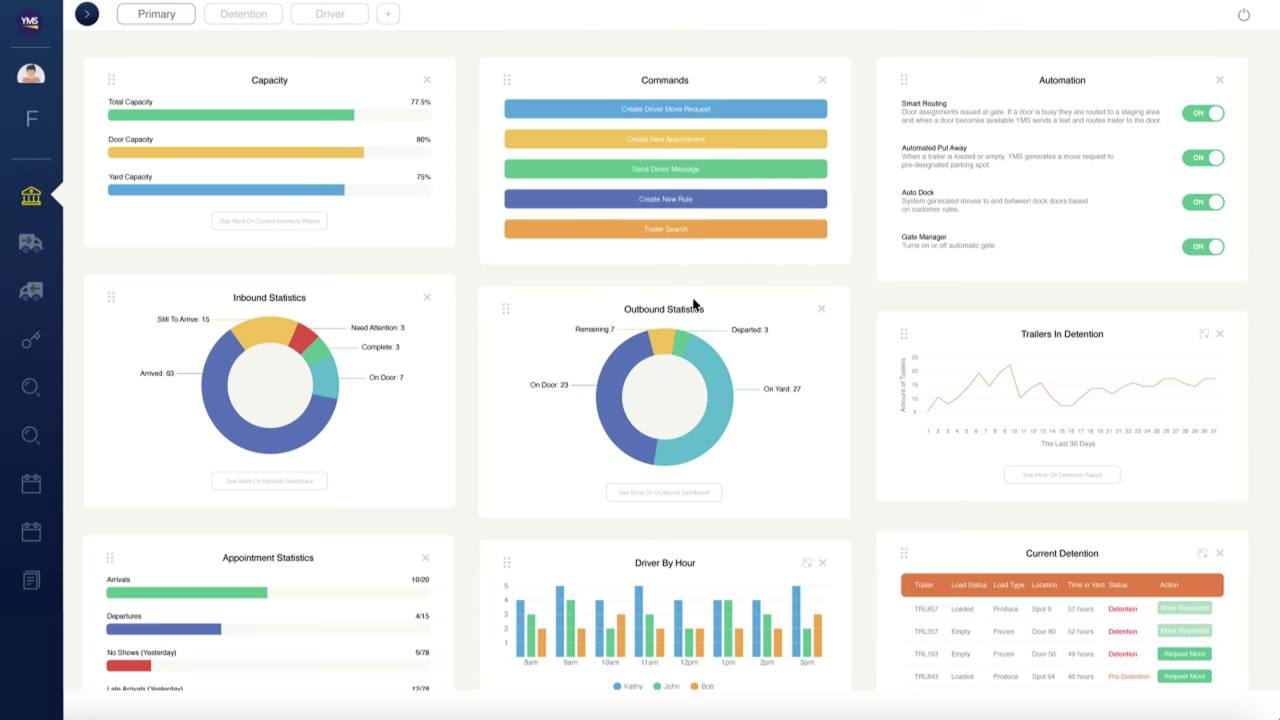
left_click(428, 298)
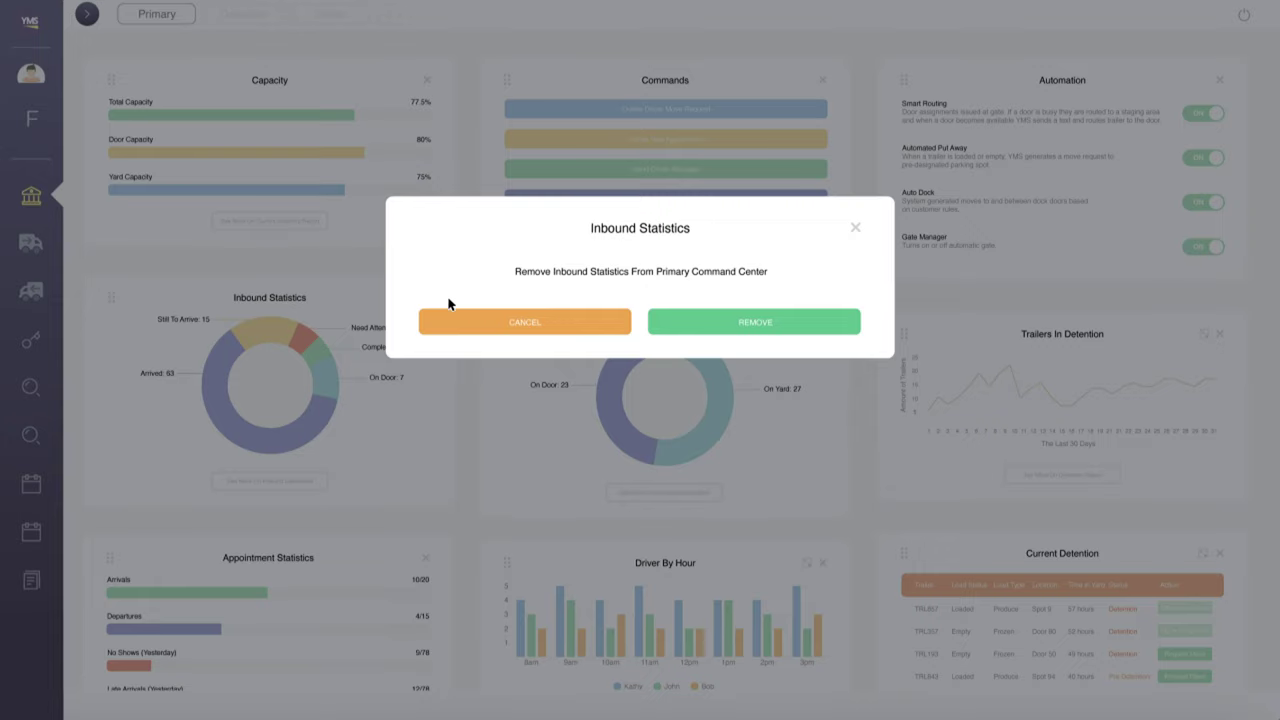
left_click(738, 320)
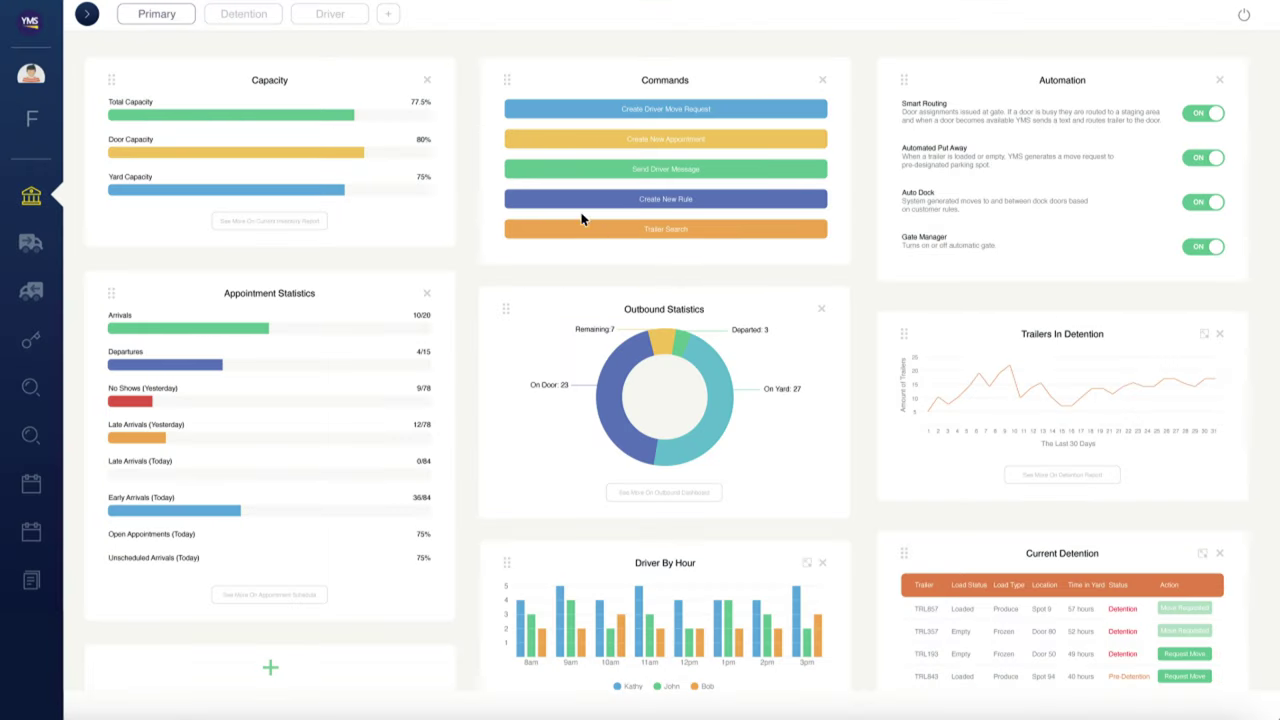
- Put the Detention dashboard first in the dashboard order, ahead of Primary
left_click(262, 14)
left_click(260, 38)
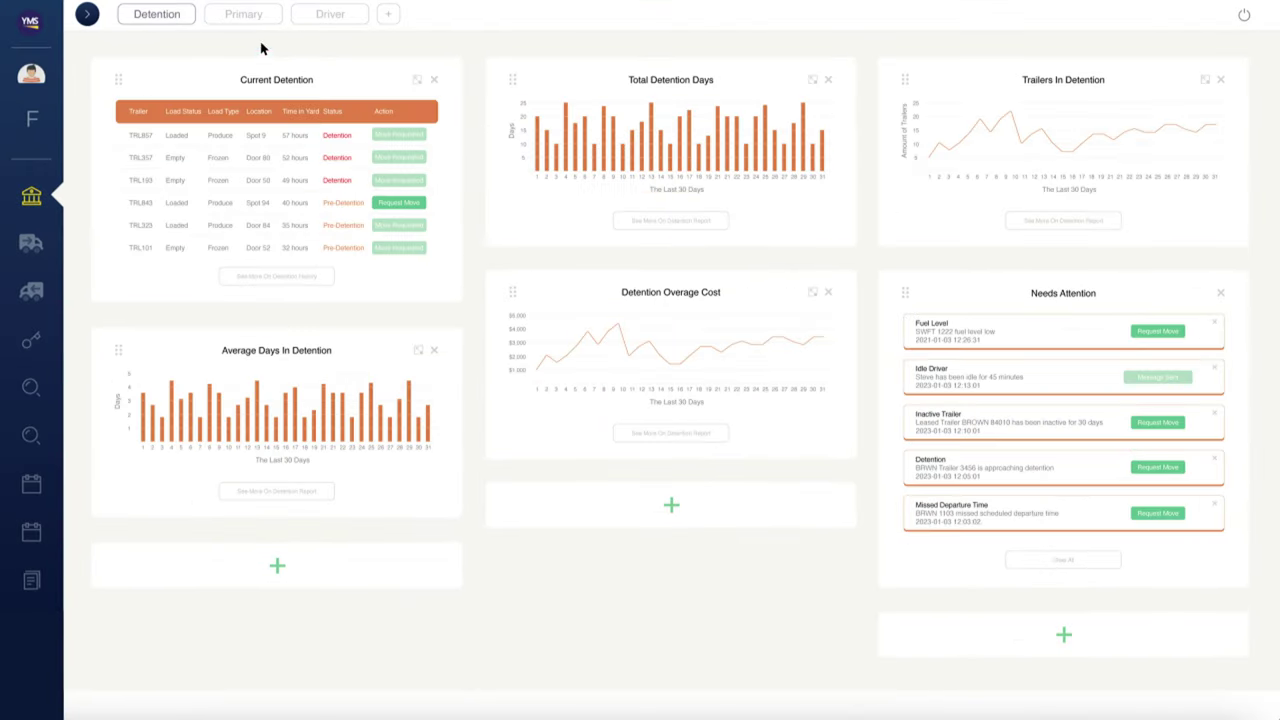
- Start a new command center named Stats and filter the available widgets by Statistics
left_click(388, 15)
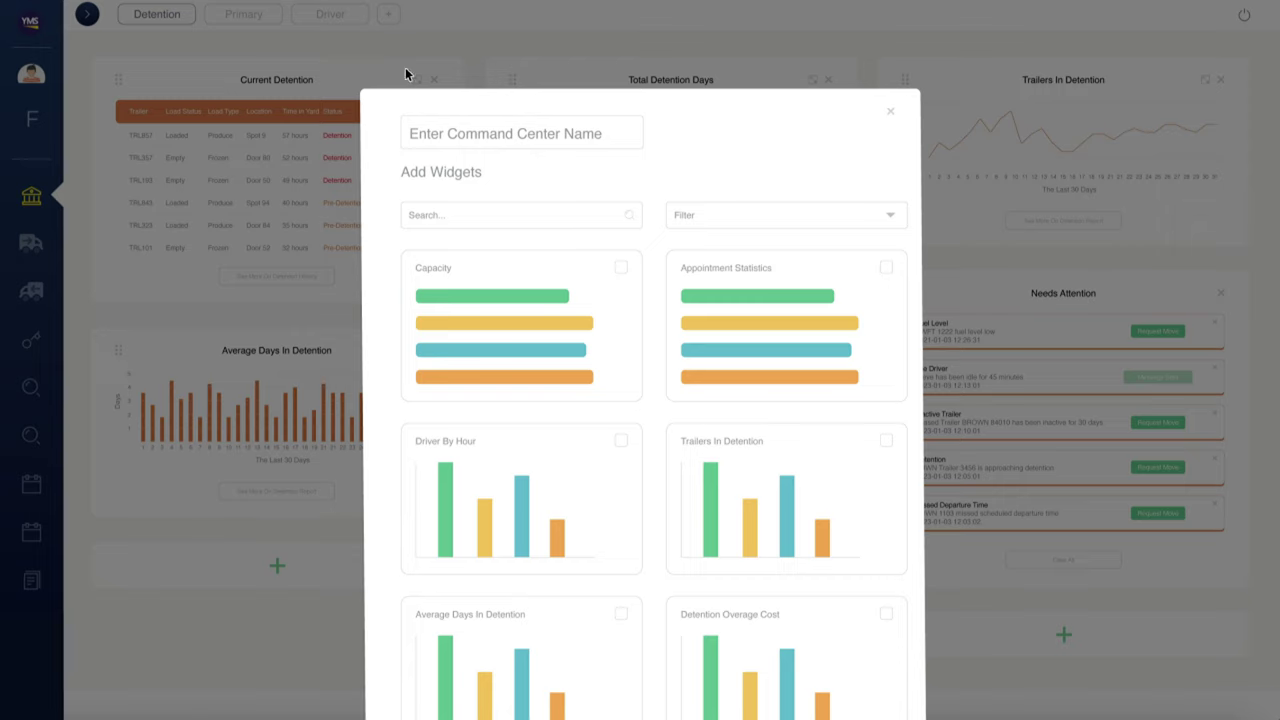
left_click(425, 135)
type("Stats")
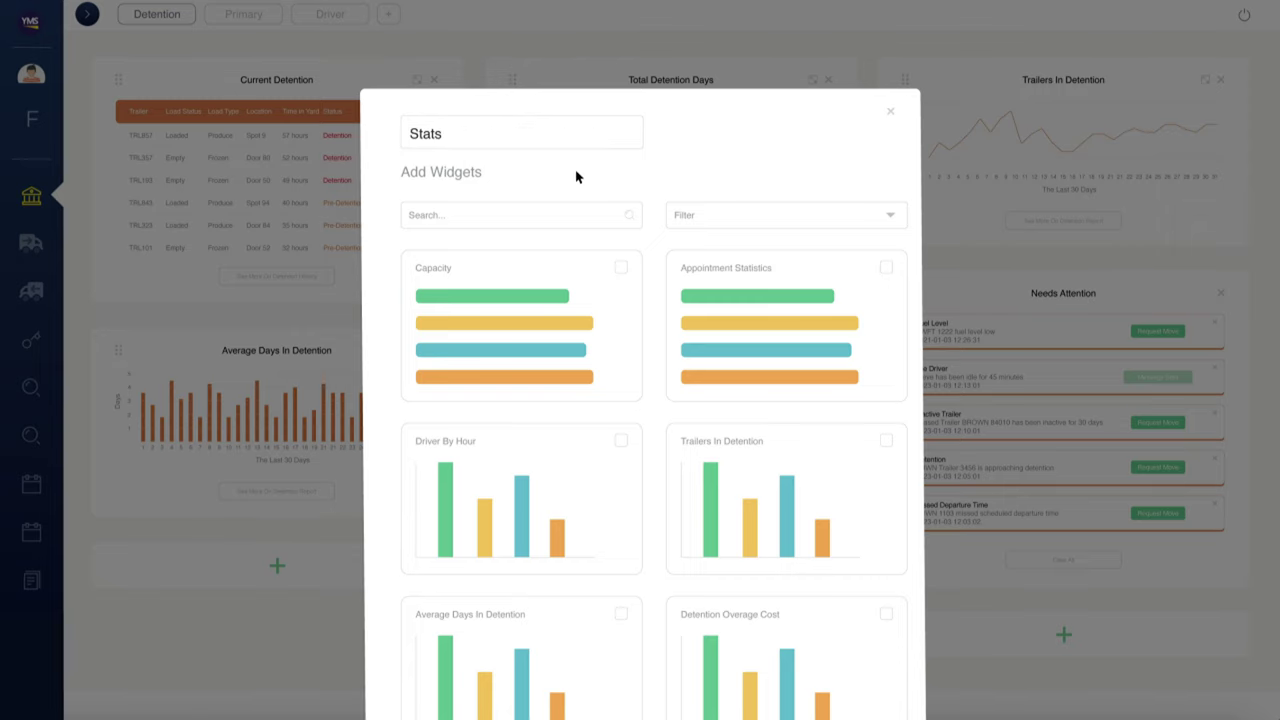
left_click(741, 216)
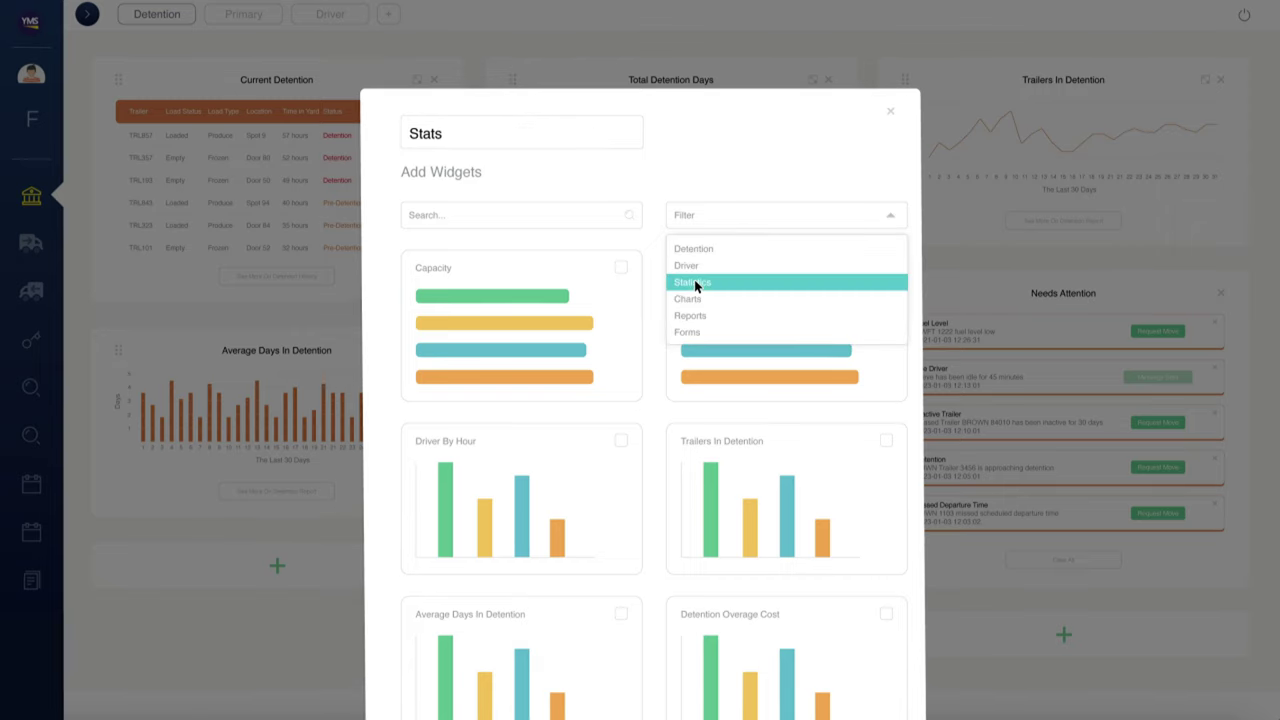
left_click(695, 284)
scroll(666, 240, "down", 2)
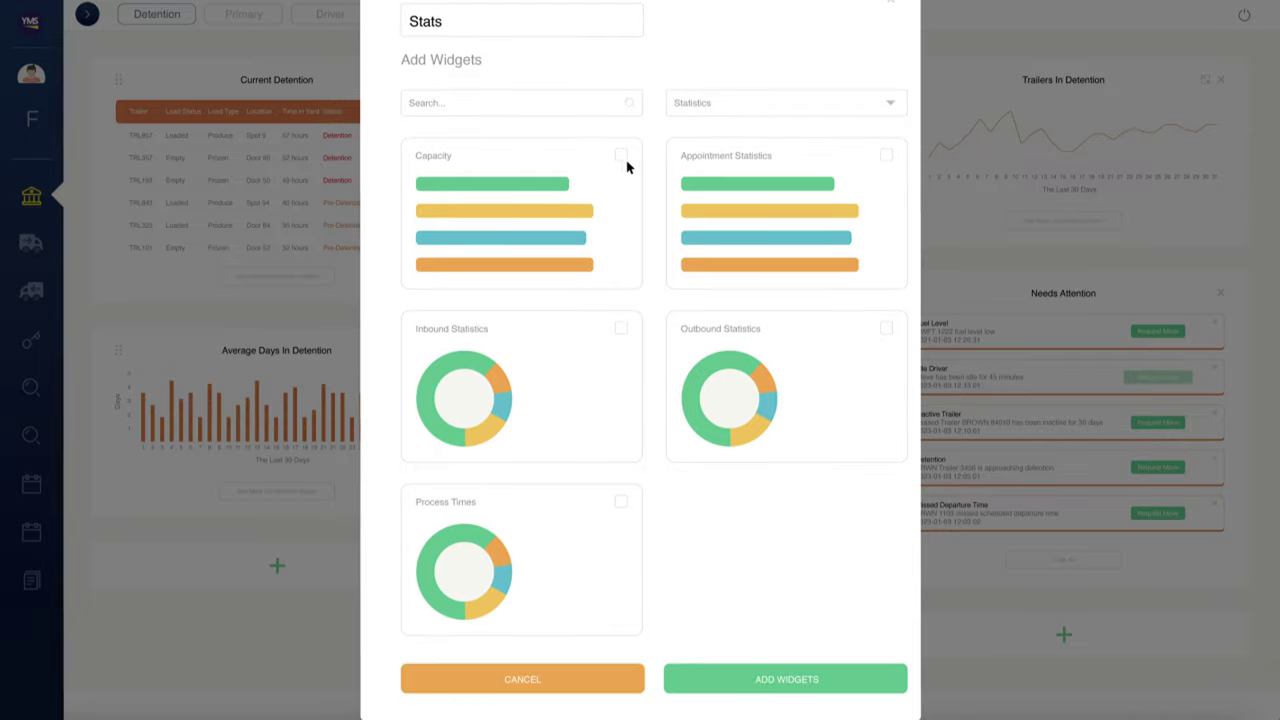
- Add the Capacity, Appointment Statistics, Inbound Statistics, Outbound Statistics and Process Times widgets to the Stats command center
left_click(621, 156)
left_click(886, 155)
left_click(621, 329)
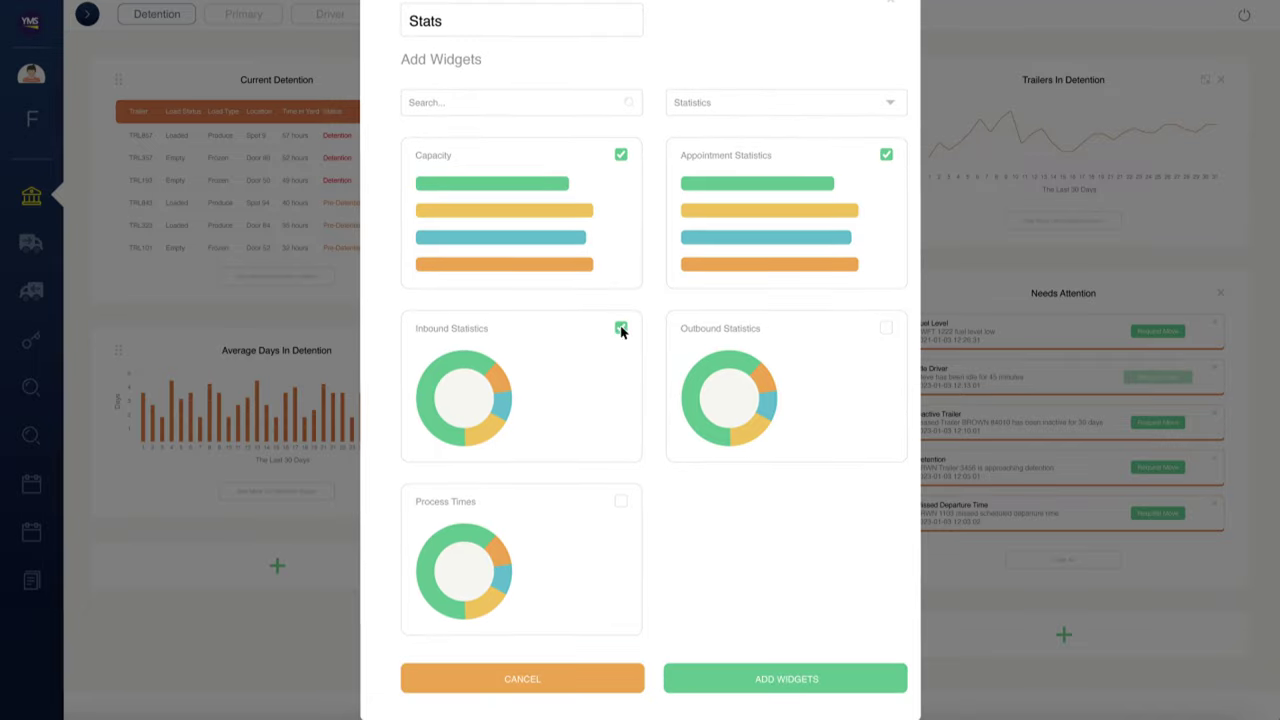
left_click(886, 329)
left_click(621, 501)
left_click(779, 680)
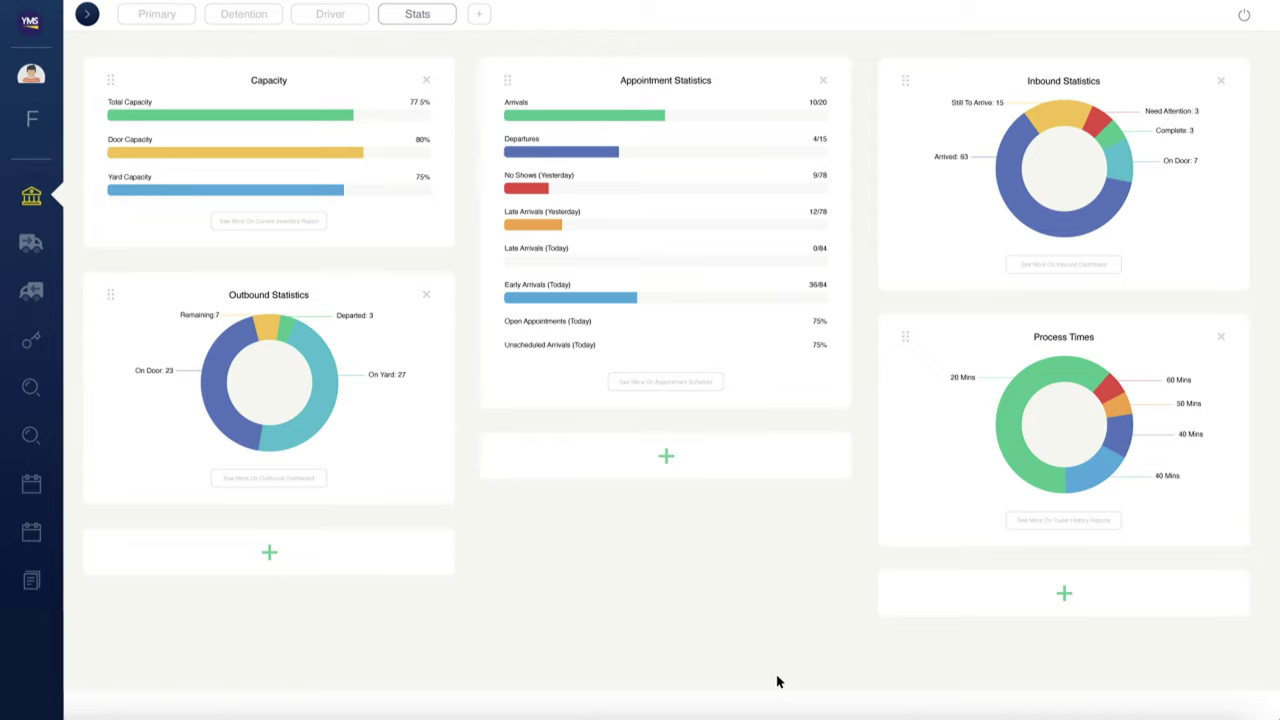